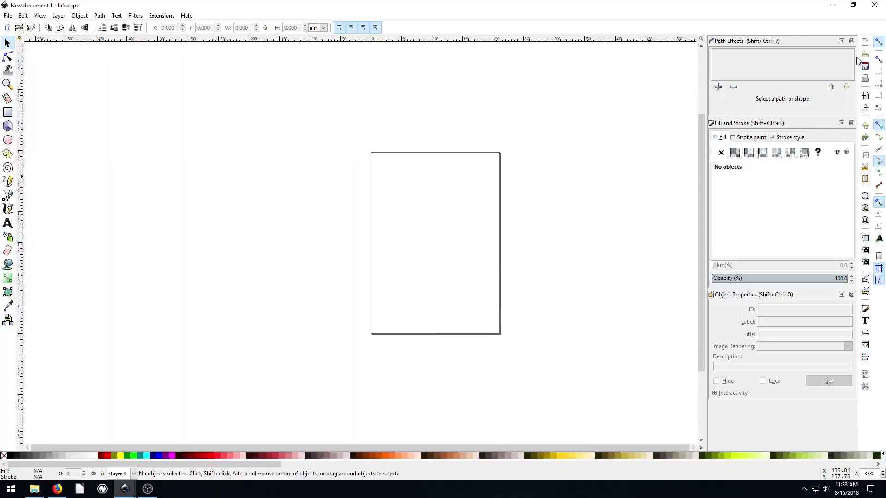
- Close the docked Path Effects, Fill and Stroke, and Object Properties dialogs
left_click(851, 40)
left_click(851, 40)
left_click(851, 41)
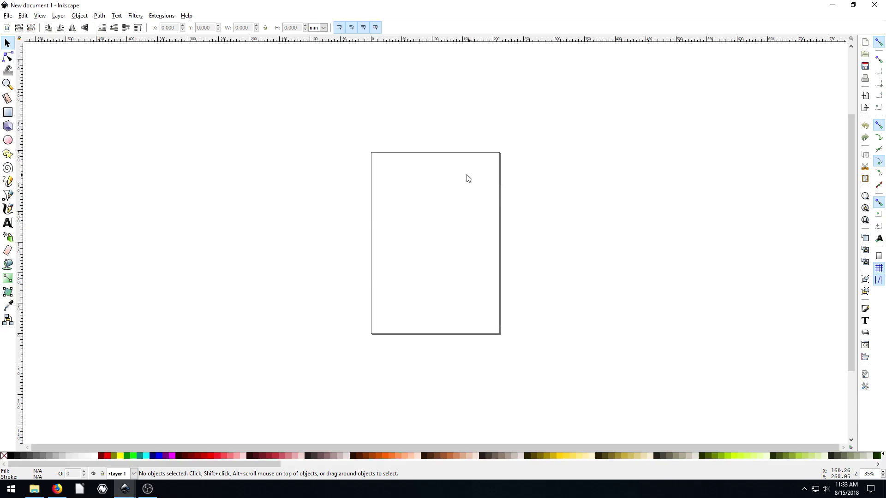
left_click(80, 16)
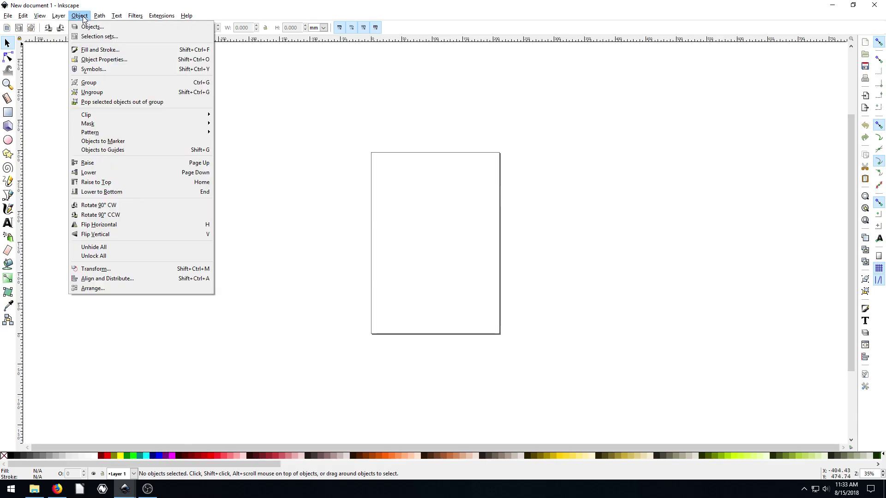
mouse_move(102, 18)
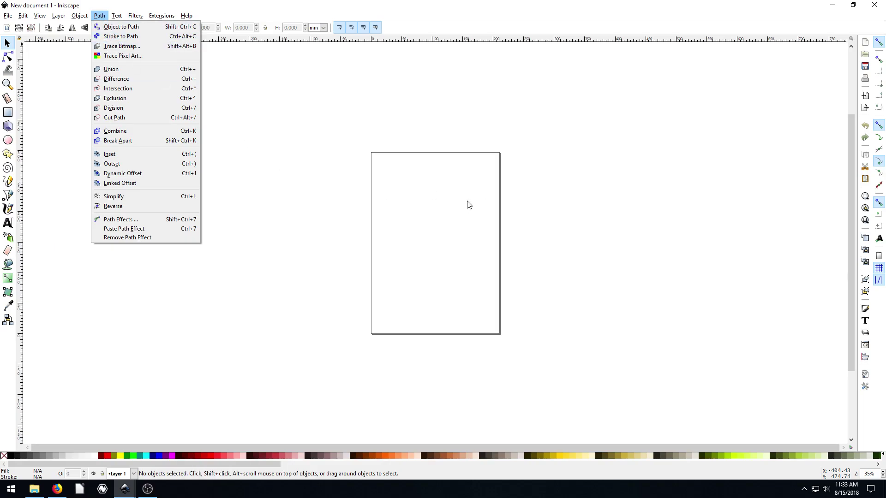
left_click(364, 197)
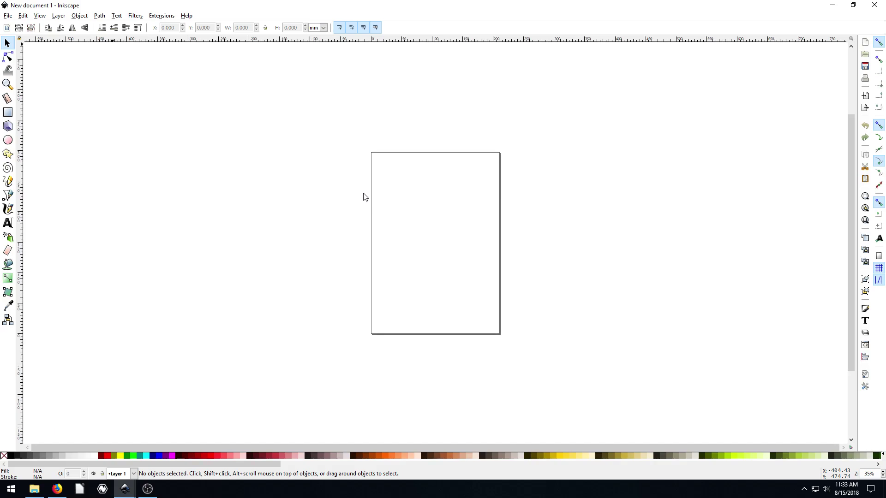
- Import the action-1838330_1920 JPG from the Downloads folder as an embedded image and place it on the upper half of the page
key("plus")
key("plus")
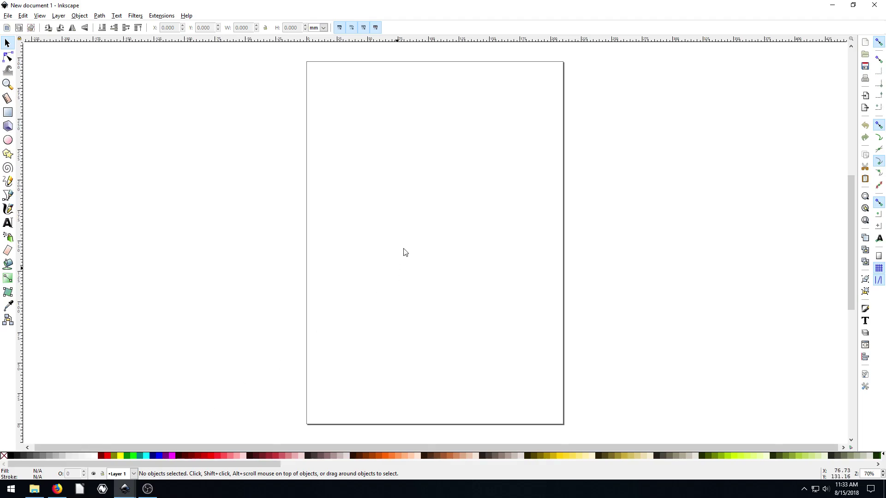
left_click(35, 491)
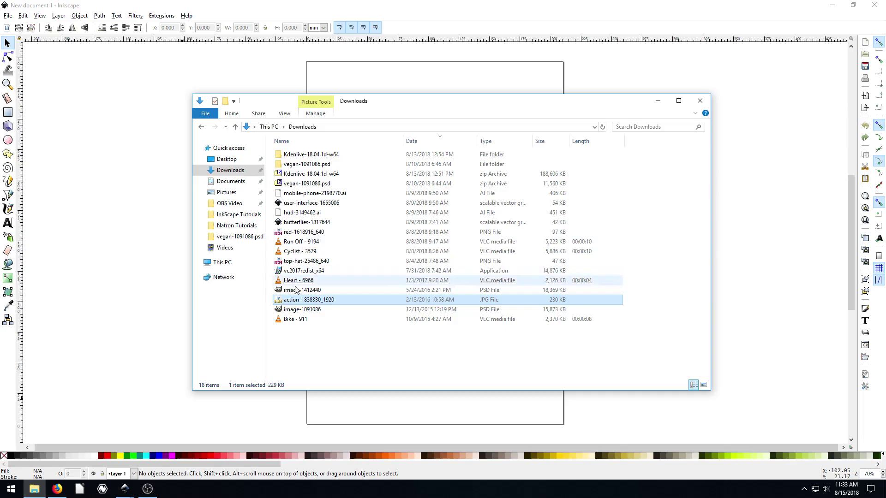
left_click_drag(296, 302, 165, 229)
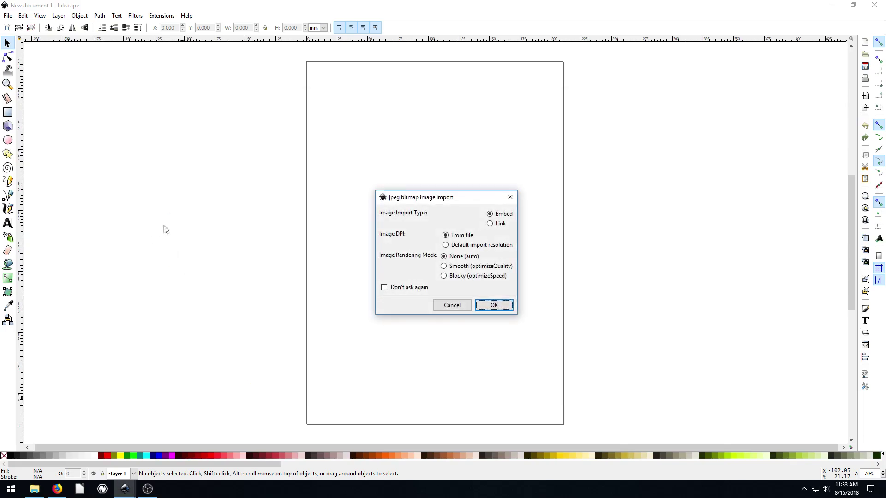
left_click(493, 307)
left_click_drag(493, 307, 433, 183)
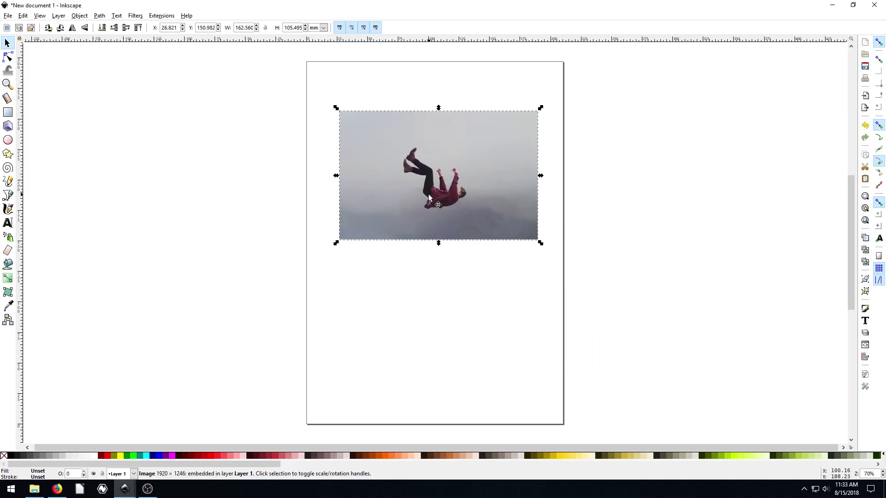
- Look at the falling man photo's Pixabay page in Firefox and return to Inkscape
left_click(57, 489)
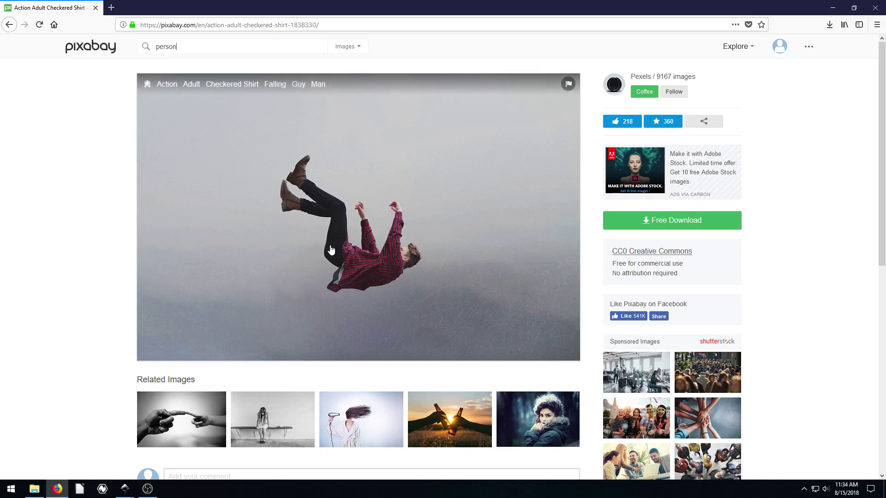
left_click(837, 13)
- Enlarge the photo proportionally to about 212 × 137 mm and position it across the page
left_click_drag(460, 193, 473, 235)
left_click_drag(350, 150, 296, 103)
key("ctrl+z")
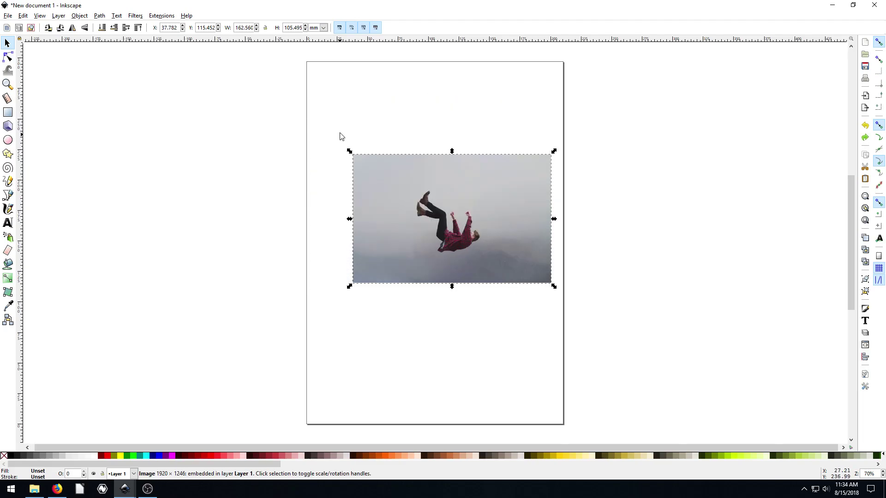
left_click_drag(349, 151, 291, 87)
mouse_move(376, 178)
left_mouse_down()
mouse_move(398, 173)
mouse_move(389, 181)
left_mouse_up()
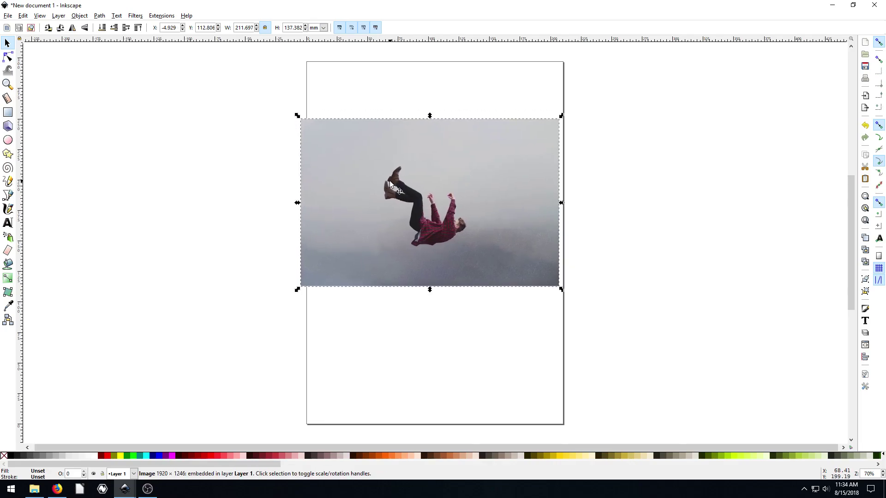
- Draw a rough closed Bezier outline around the falling man and delete it
left_click(9, 195)
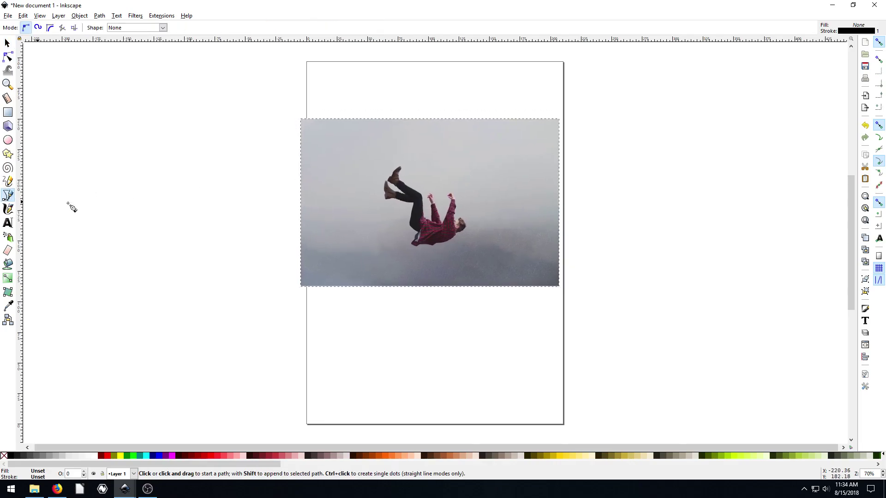
left_click(388, 196)
left_click(412, 181)
left_click(438, 198)
left_click(469, 189)
left_click(485, 213)
left_click(451, 239)
left_click(431, 246)
left_click(406, 221)
left_click(388, 196)
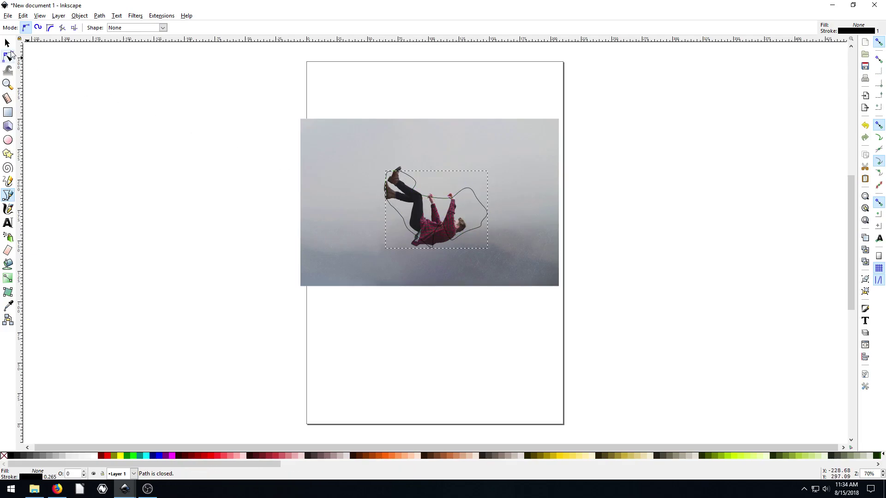
left_click(7, 43)
key("Delete")
- Line the photo up with the page's width and trace it with Trace Bitmap using brightness cutoff at a 0.450 threshold
left_click(397, 212)
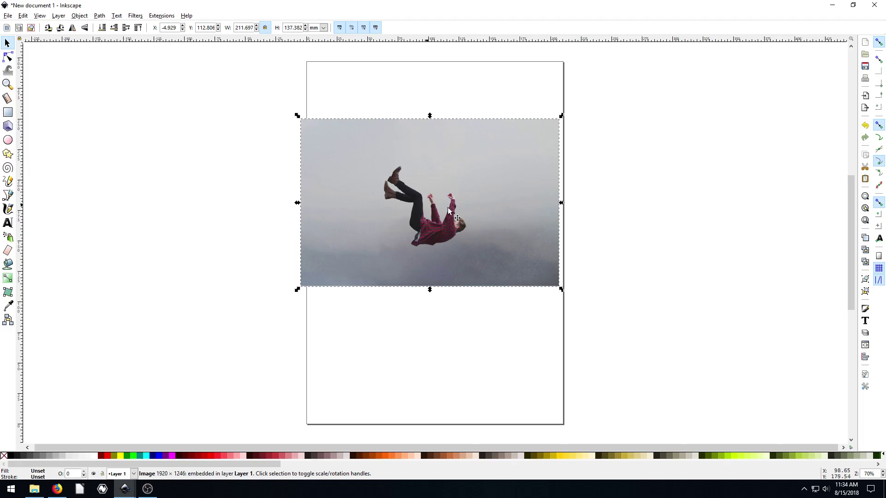
left_click_drag(452, 206, 456, 202)
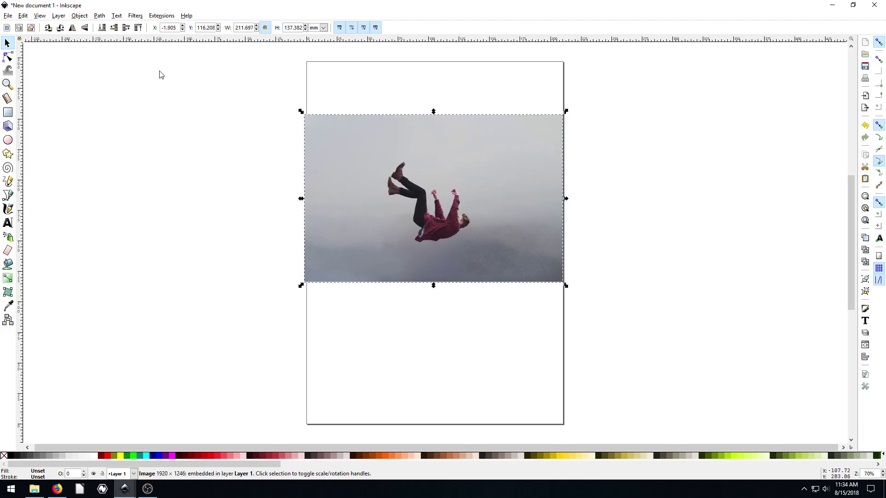
left_click(100, 16)
left_click(116, 46)
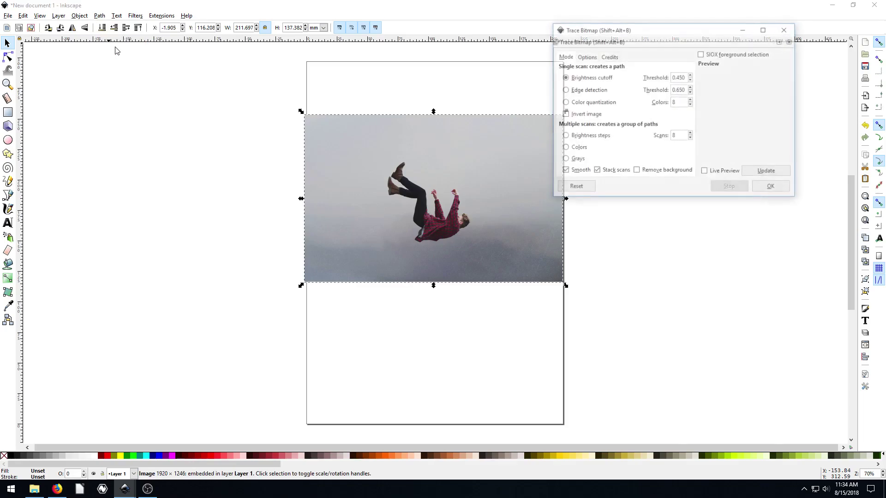
left_click_drag(604, 34, 600, 91)
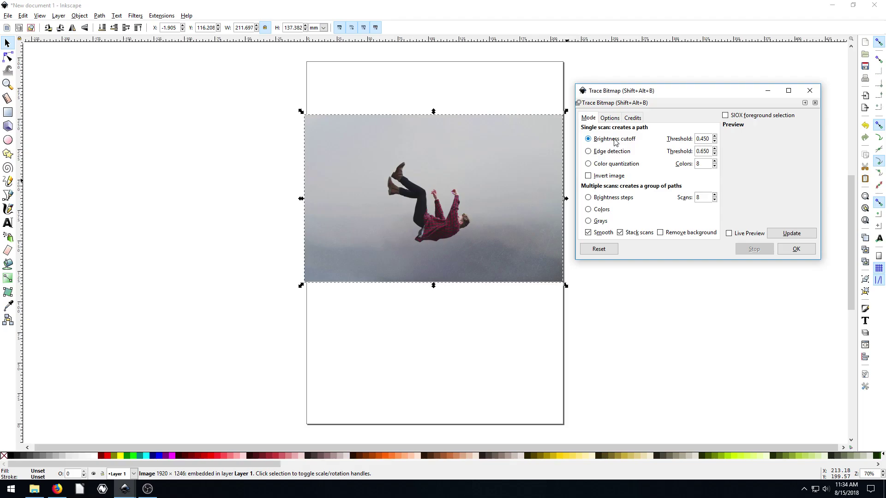
left_click(796, 234)
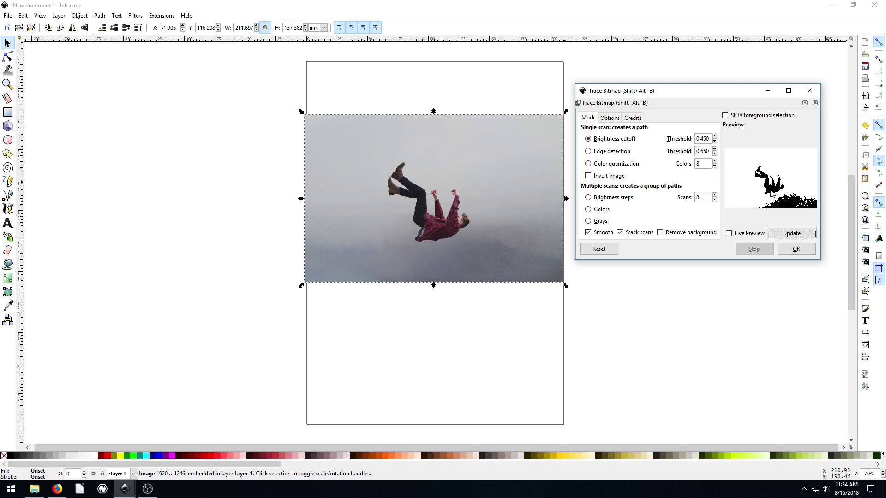
left_click(796, 249)
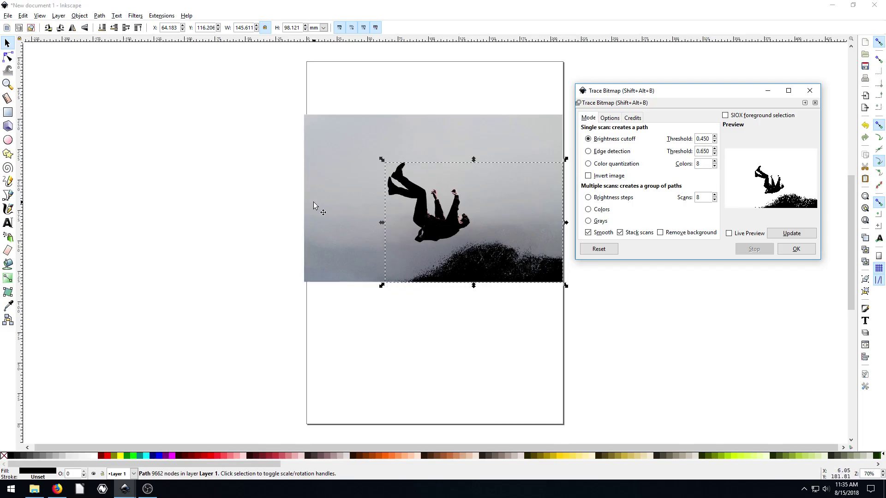
- Move the black traced path below the photo and deselect it
mouse_move(442, 221)
left_mouse_down()
mouse_move(338, 321)
mouse_move(358, 381)
mouse_move(414, 362)
left_mouse_up()
left_click(286, 358)
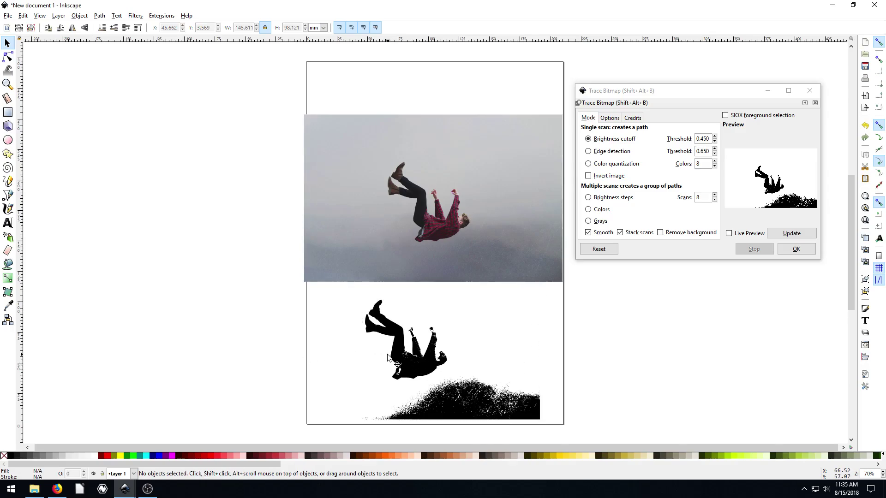
- Examine the traced silhouette's edges and details up close, moving the Trace Bitmap dialog out of the way
scroll(387, 357, "up", 3)
scroll(389, 358, "down", 10)
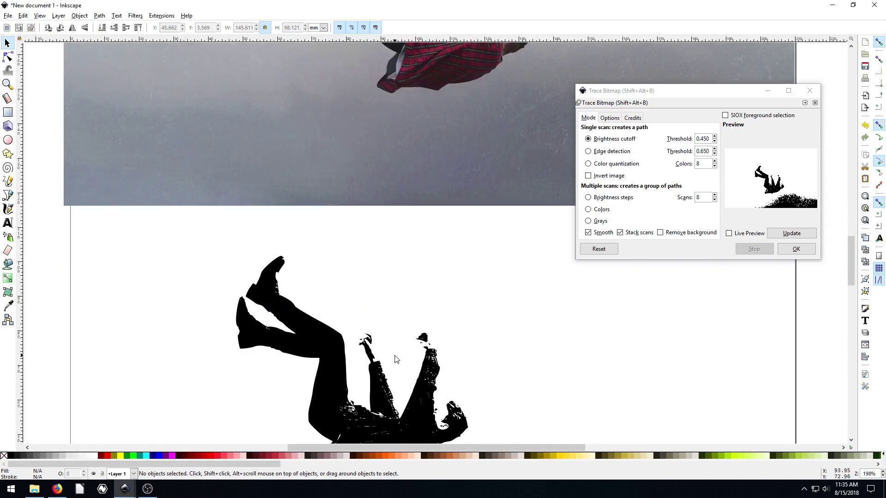
scroll(437, 348, "down", 3)
scroll(386, 309, "up", 2)
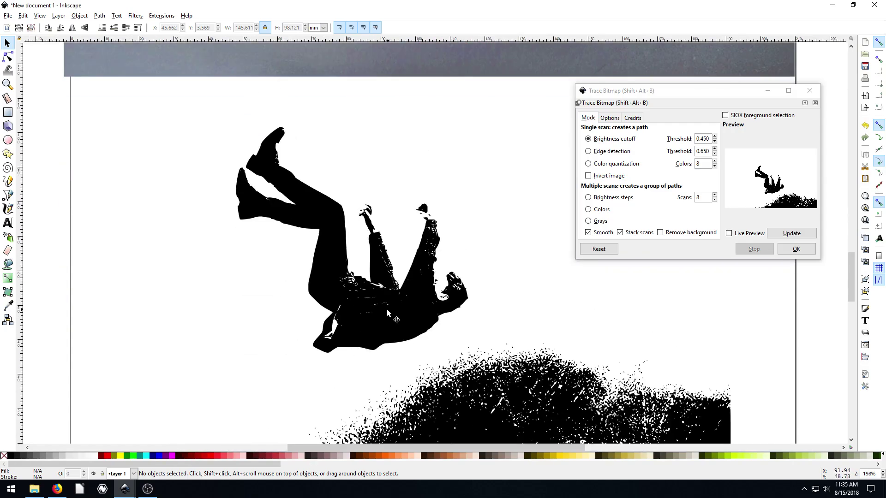
scroll(387, 309, "up", 1)
scroll(386, 309, "up", 1)
scroll(387, 309, "up", 1)
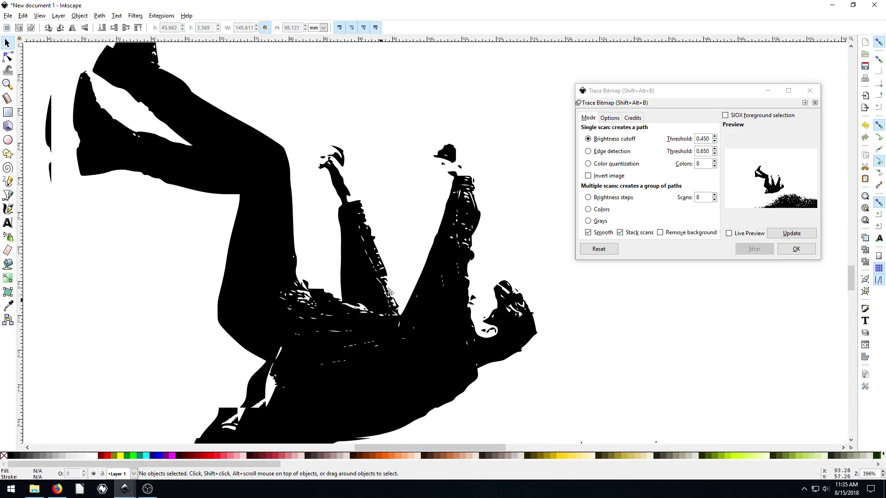
scroll(387, 309, "down", 1)
left_click_drag(409, 281, 431, 296)
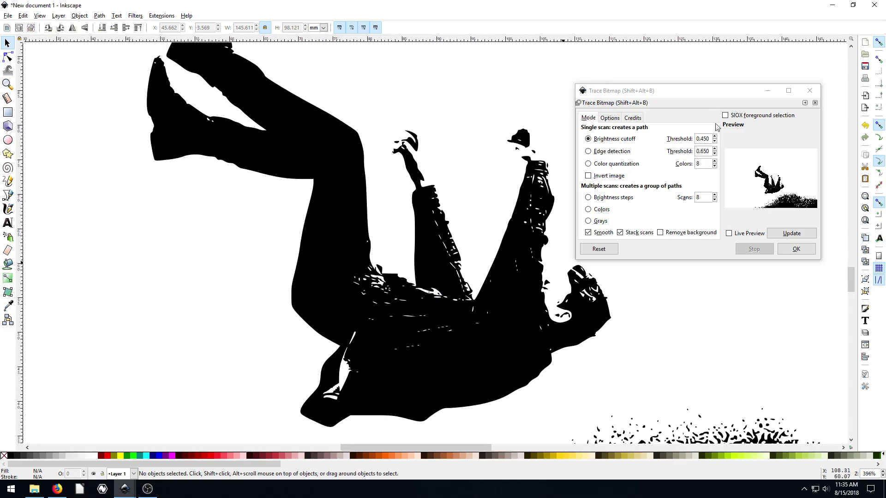
left_click_drag(700, 96, 736, 81)
scroll(456, 279, "down", 1)
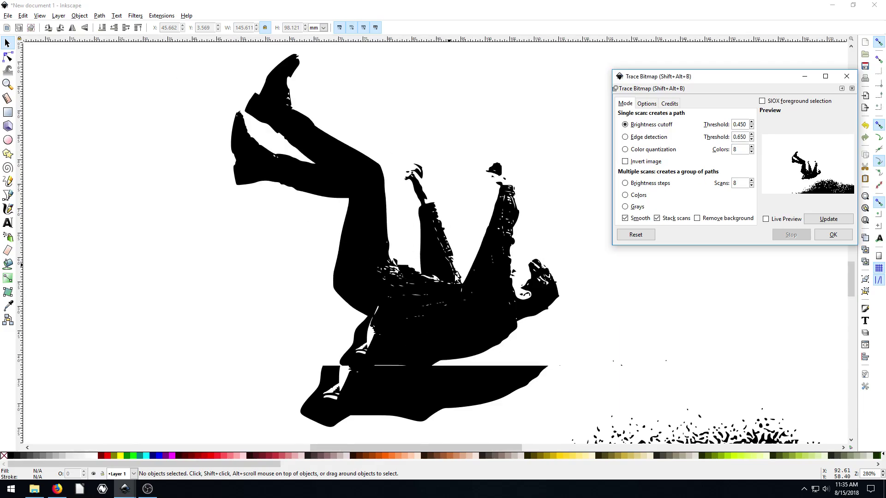
- Shift one outline node on the silhouette's upper shoe slightly outward by node editing, and close the Trace Bitmap dialog
left_click(435, 329)
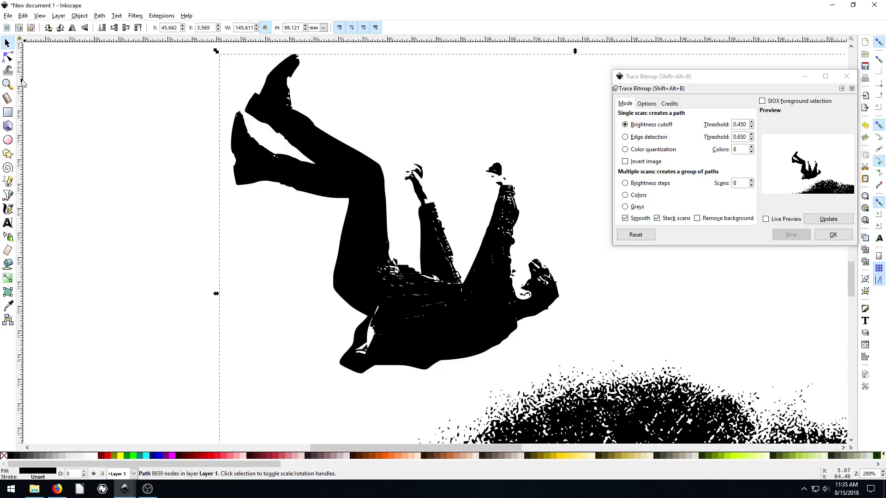
left_click(8, 58)
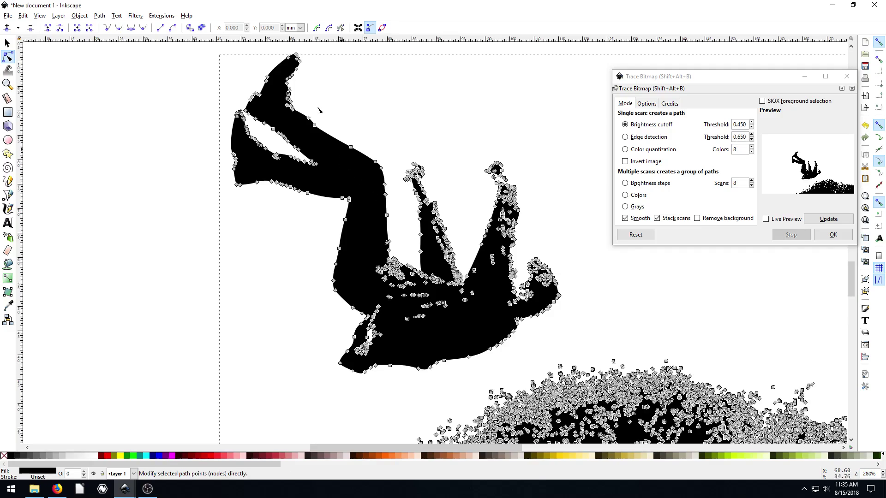
left_click_drag(290, 59, 280, 54)
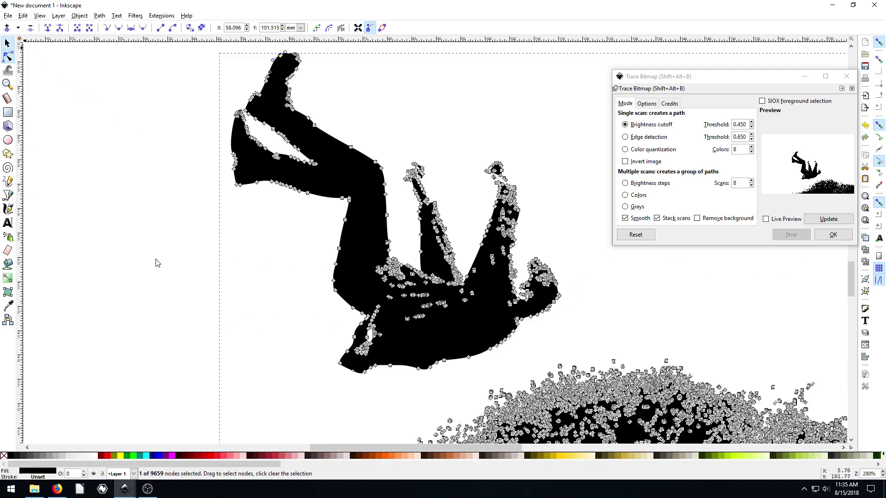
left_click(834, 235)
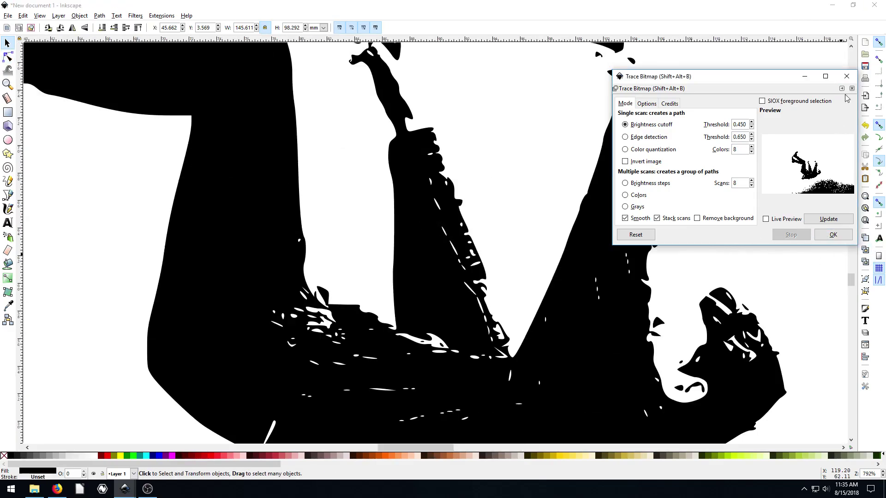
left_click(846, 76)
- Examine the trace quality around the silhouette's face, torso, arms, legs and shoes
scroll(614, 318, "down", 3)
scroll(615, 319, "right", 5)
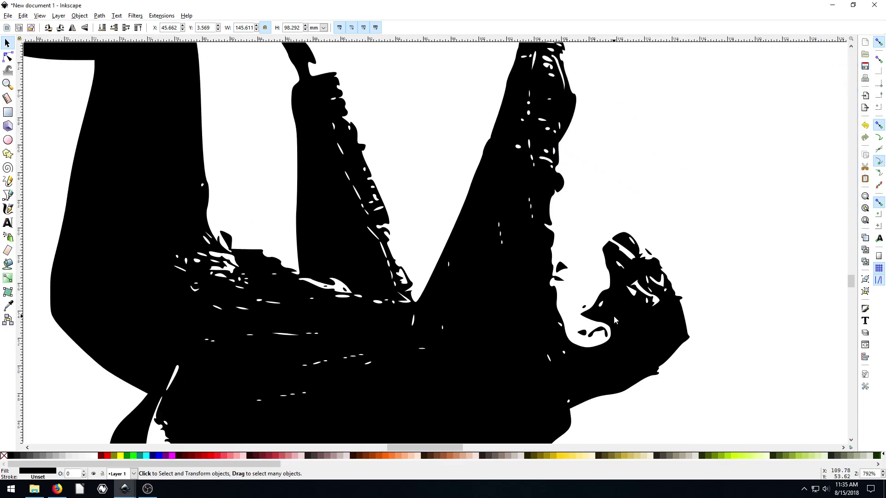
scroll(615, 315, "up", 2, "ctrl")
scroll(496, 254, "down", 2)
scroll(496, 254, "right", 3)
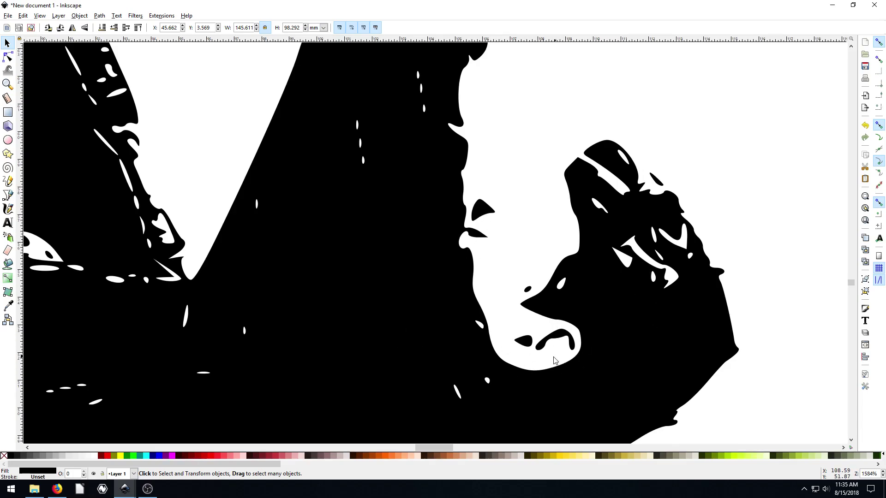
scroll(552, 362, "down", 3, "ctrl")
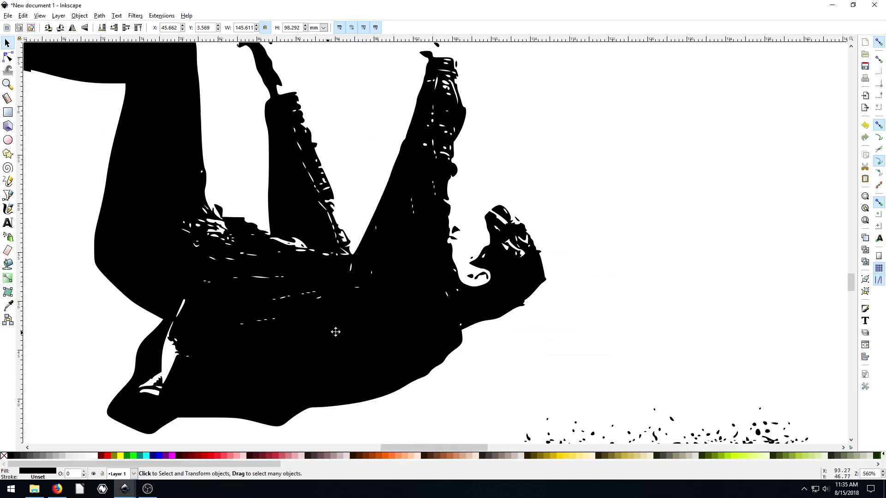
scroll(326, 285, "up", 5)
scroll(343, 310, "left", 3)
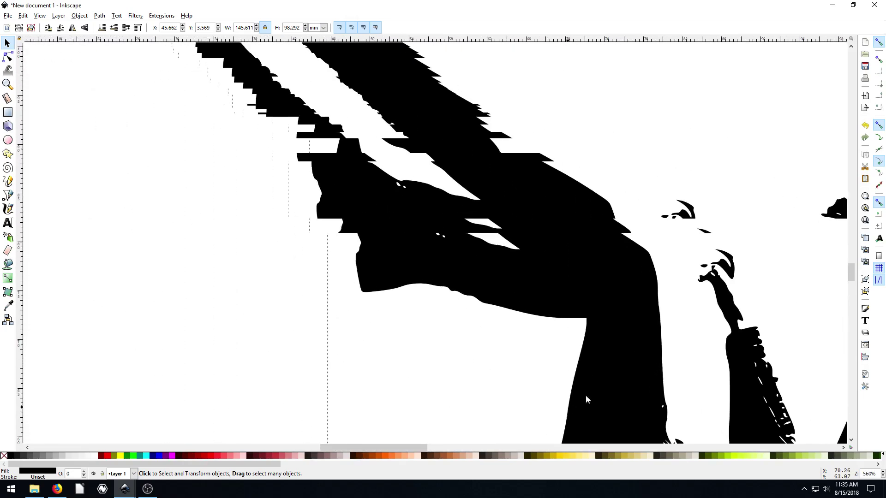
scroll(344, 309, "up", 3)
scroll(314, 230, "left", 3)
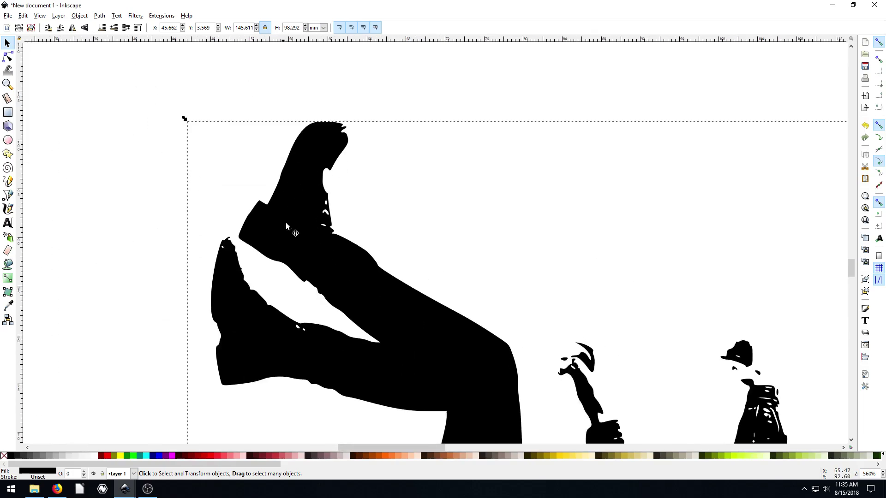
scroll(286, 226, "down", 5)
scroll(339, 229, "right", 5)
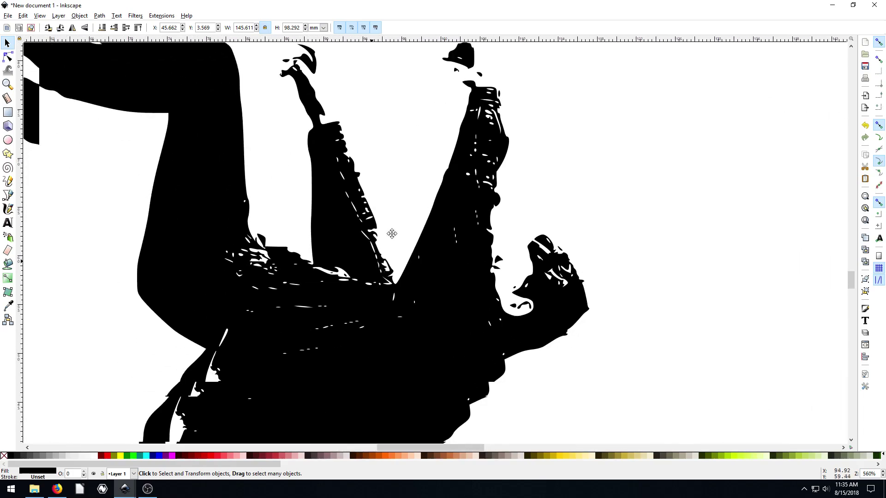
- Try to ungroup the black traced silhouette, shift it on the page and delete it
key("5")
left_click_drag(407, 275, 366, 228)
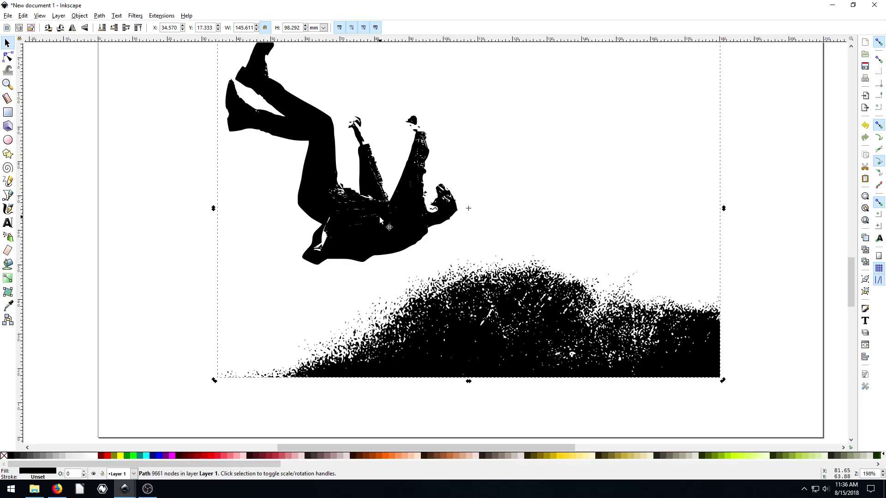
key("ctrl+shift+g")
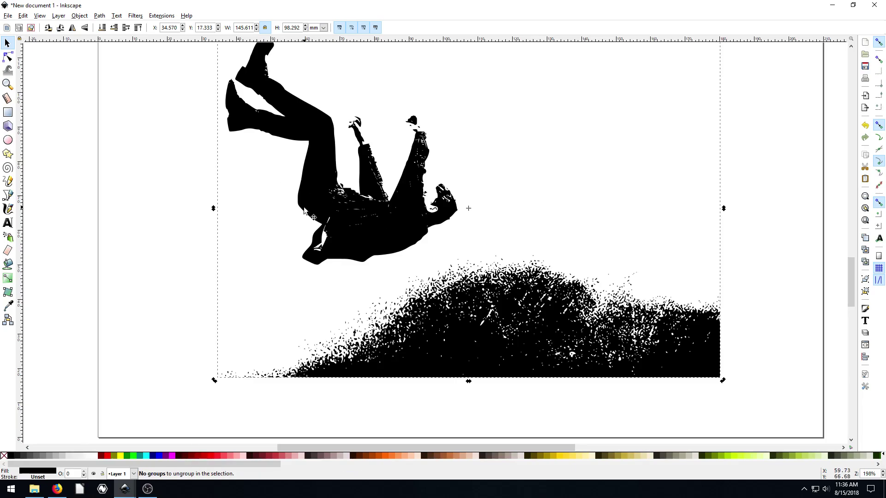
left_click_drag(391, 210, 422, 224)
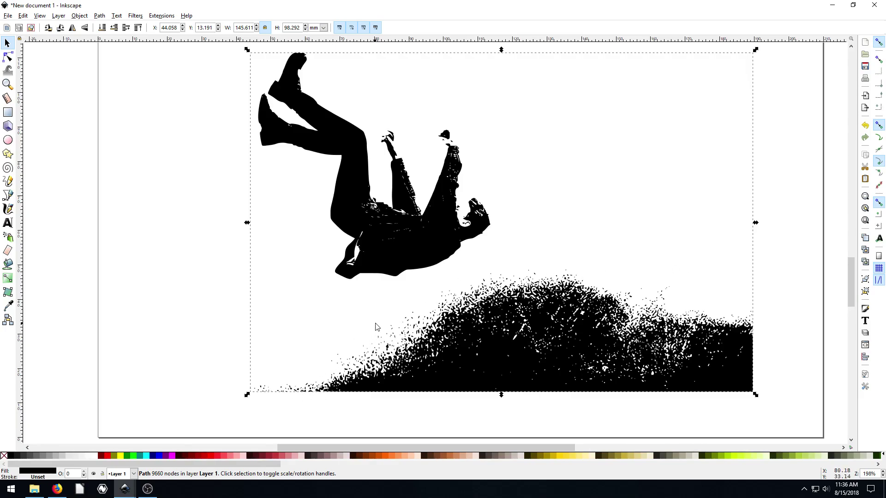
key("Delete")
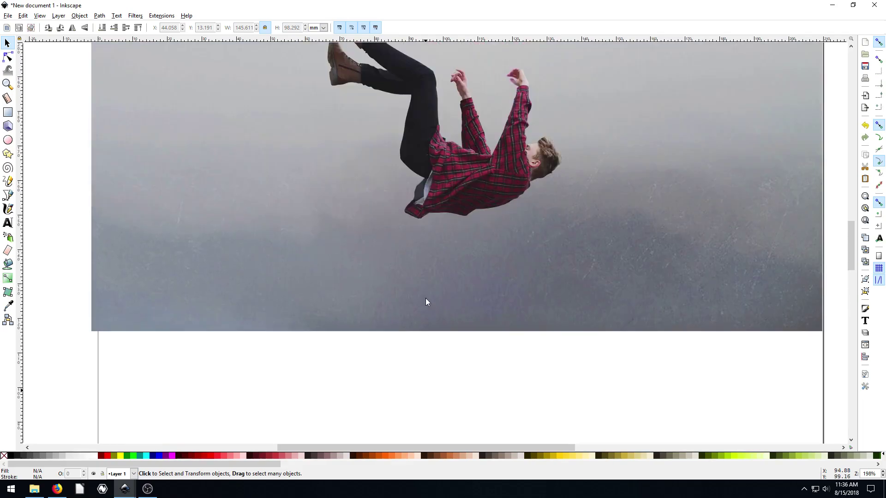
- Select the photo of the falling man and open Trace Bitmap, placing its dialog beside the photo
key("minus")
key("minus")
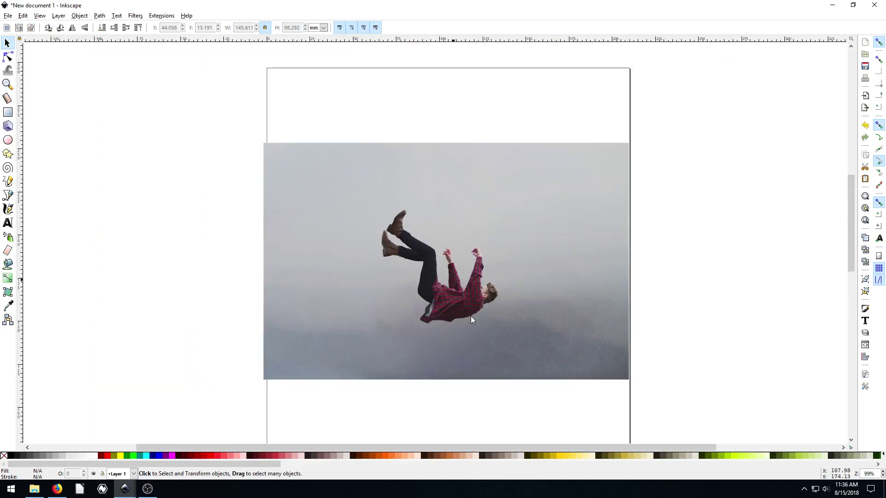
left_click(409, 257)
left_click(100, 16)
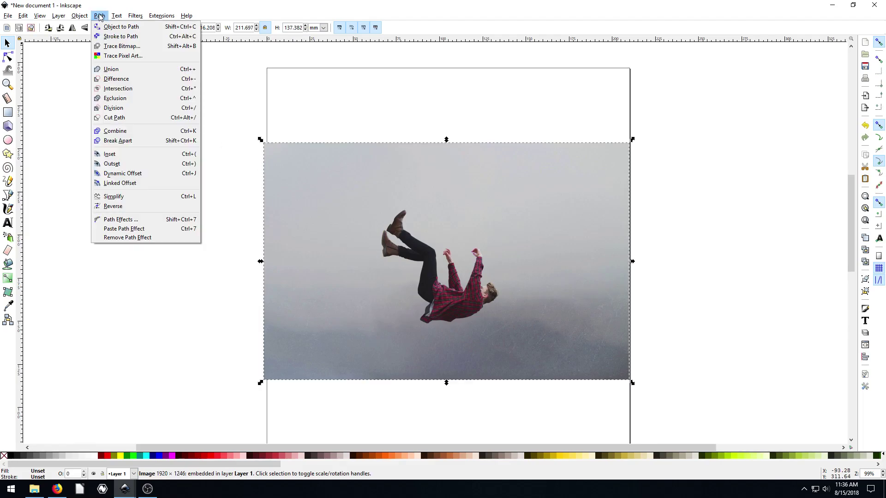
left_click(122, 46)
left_click_drag(700, 8, 663, 130)
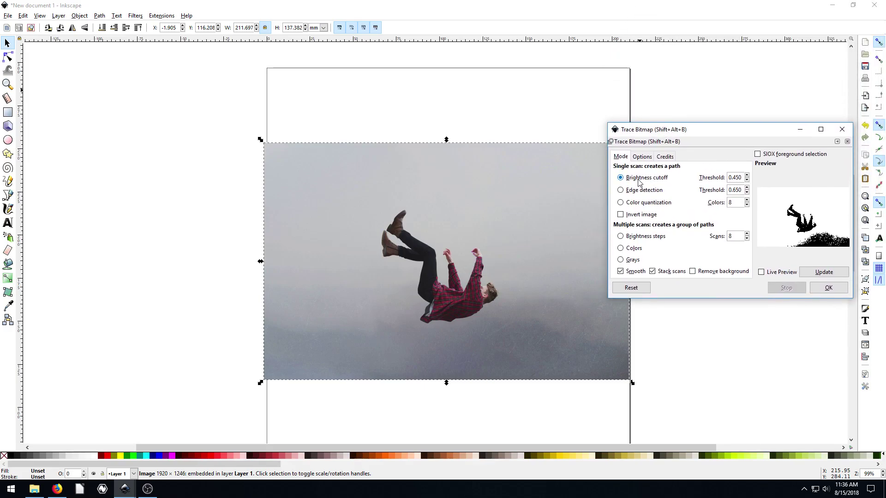
- Set the brightness cutoff threshold to 0.150, refresh the preview and trace the photo
left_click(740, 179)
key("BackSpace")
key("BackSpace")
type("5")
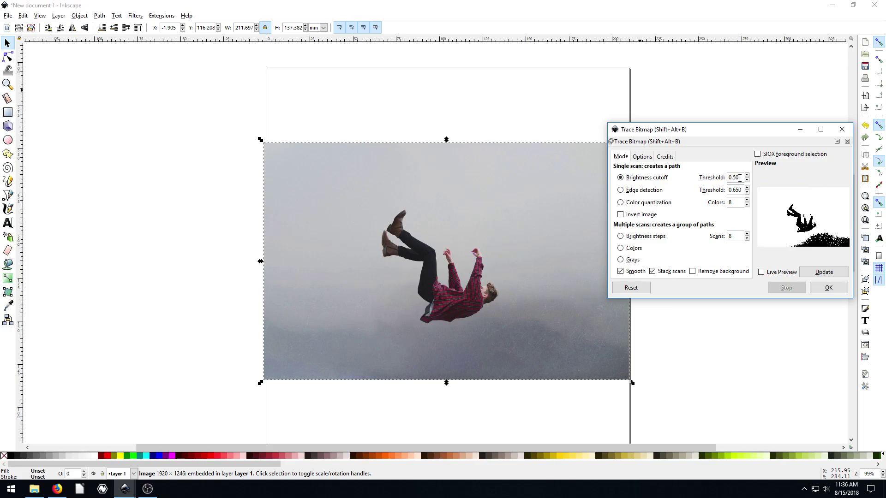
type("1")
left_click(819, 272)
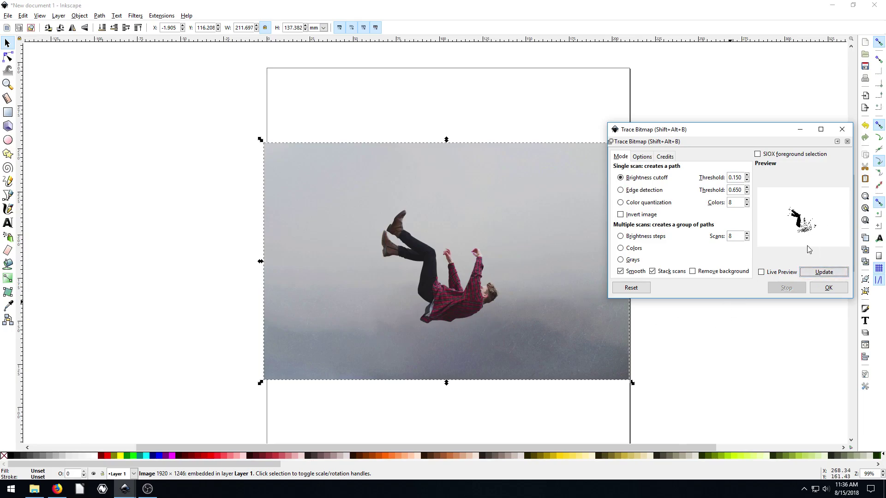
left_click(828, 288)
- Move the new low-threshold trace off the photo to the empty page area below it
scroll(255, 339, "down", 4)
mouse_move(444, 229)
left_mouse_down()
mouse_move(379, 384)
mouse_move(411, 406)
left_mouse_up()
scroll(435, 363, "down", 4)
scroll(433, 363, "up", 2)
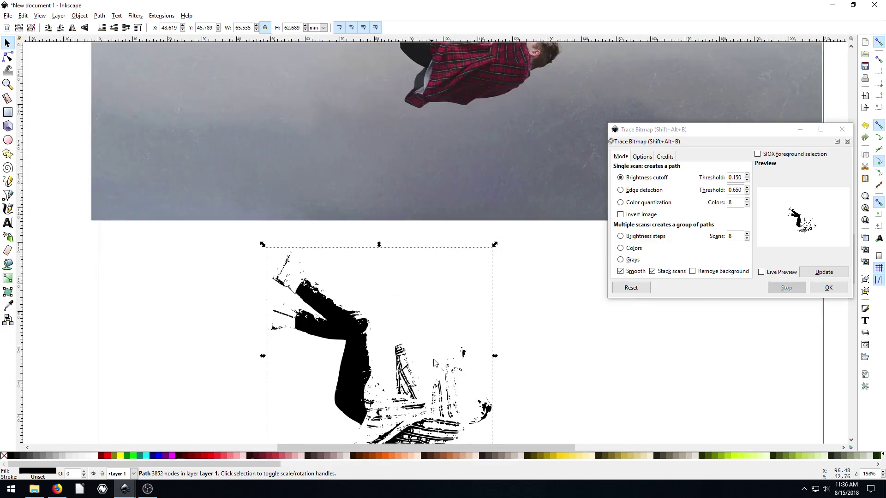
scroll(400, 366, "down", 3)
left_click_drag(400, 366, 426, 398)
left_click_drag(435, 352, 435, 352)
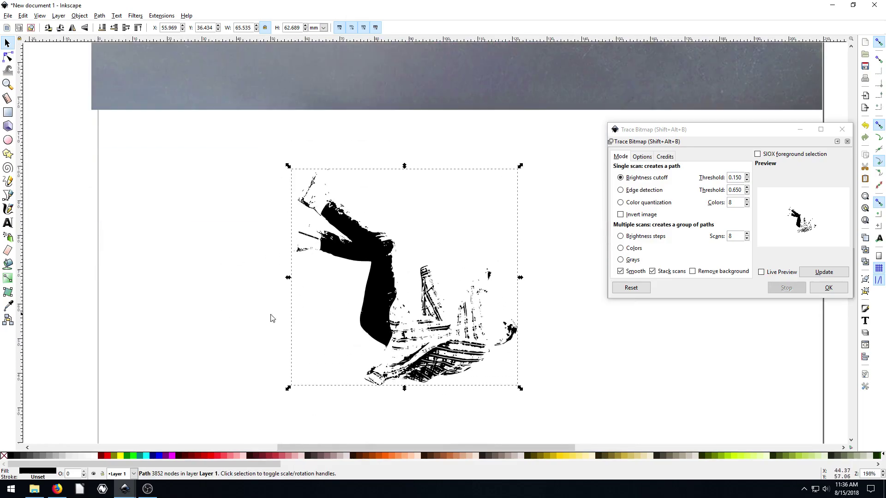
- Fill the low-threshold trace with red and move it off the page to the left
scroll(336, 288, "up", 1)
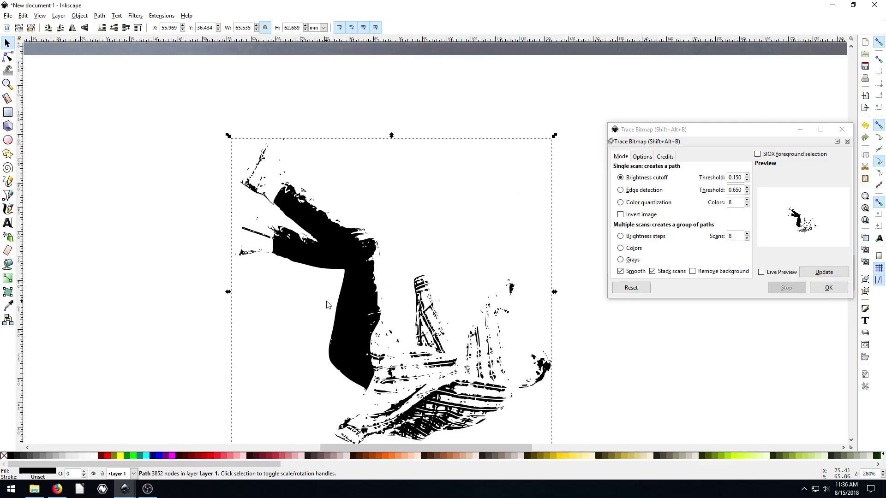
left_click_drag(297, 268, 282, 252)
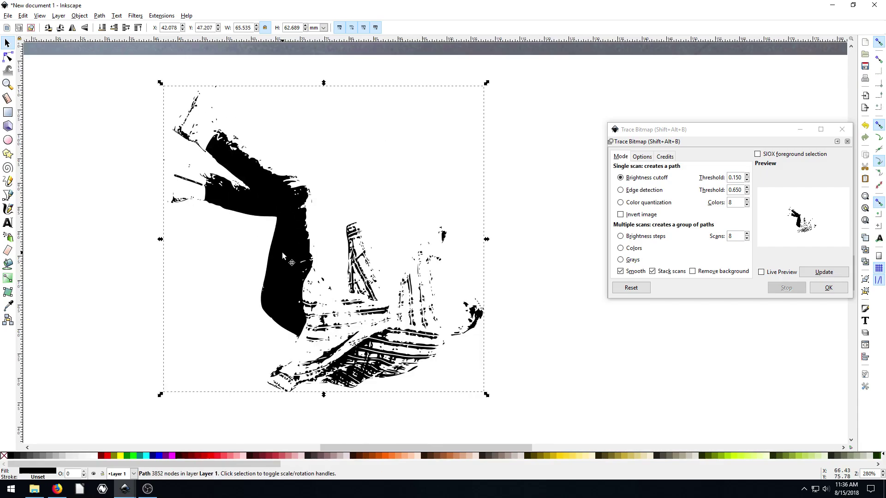
key("minus")
key("minus")
key("minus")
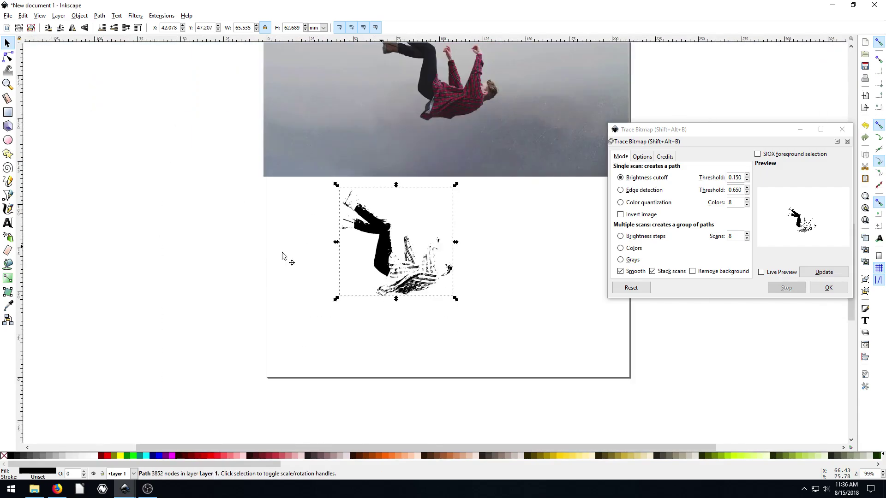
left_click(107, 456)
left_click_drag(391, 267, 135, 265)
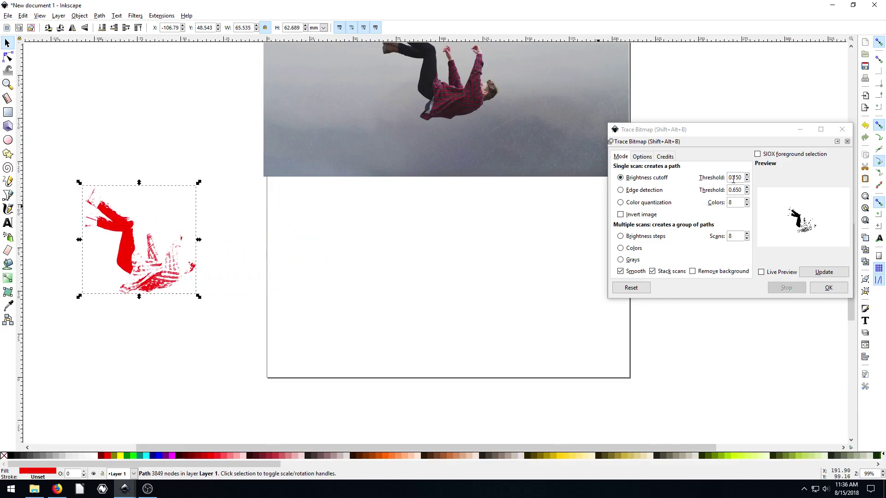
- Switch the trace mode to edge detection and update the preview with the photo selected
left_click(625, 191)
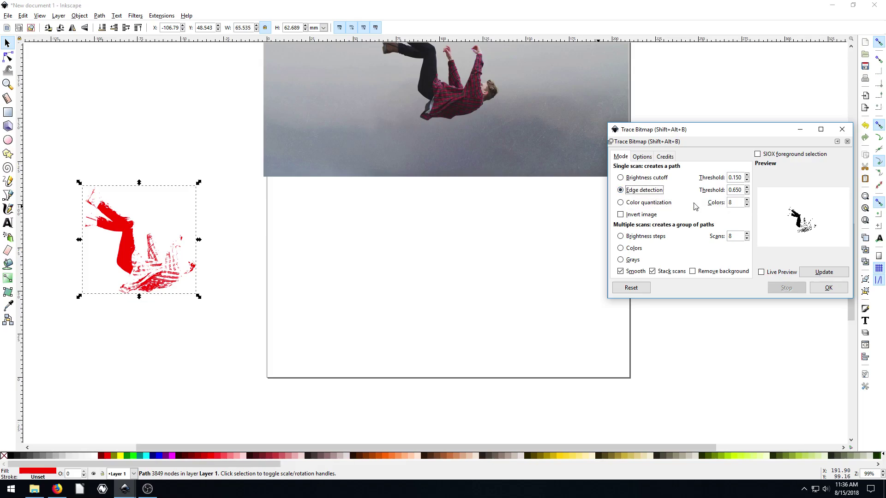
left_click(808, 273)
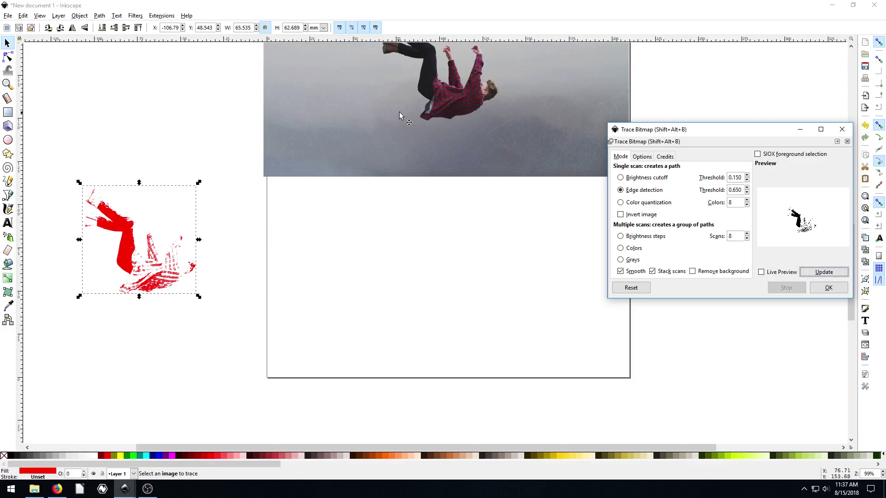
left_click(511, 91)
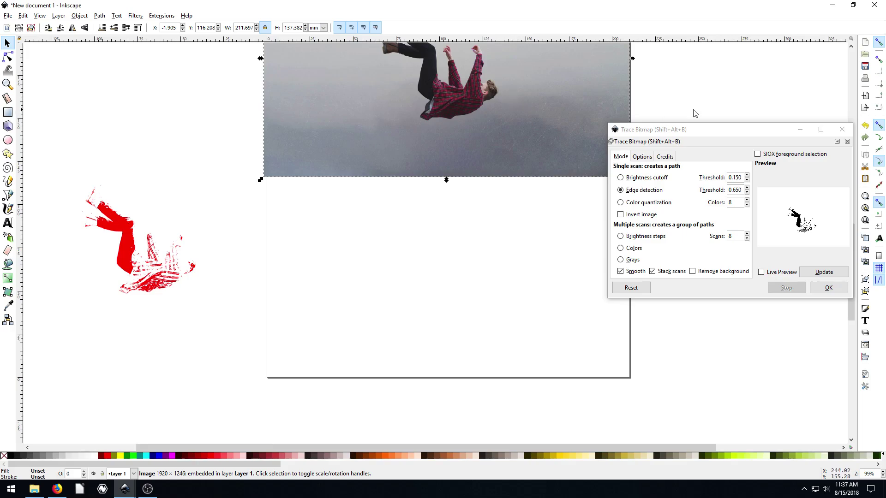
scroll(692, 113, "up", 6)
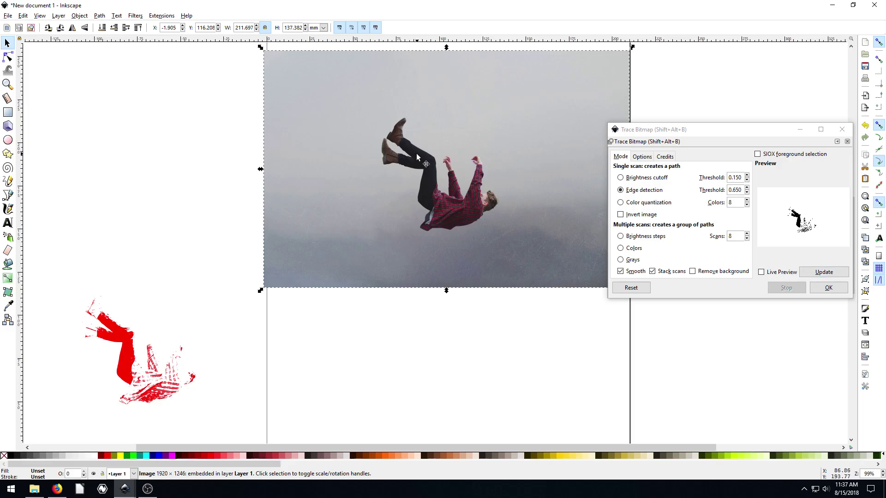
left_click(154, 358)
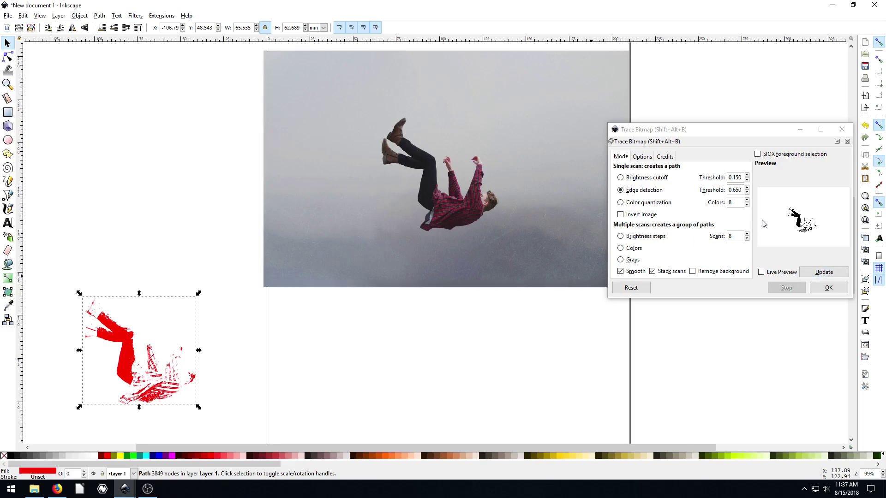
left_click(436, 191)
scroll(463, 203, "up", 4)
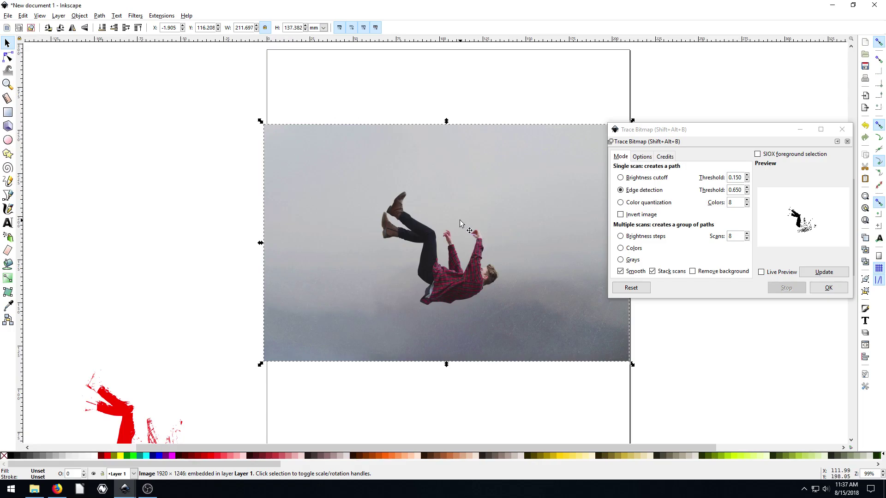
left_click(824, 272)
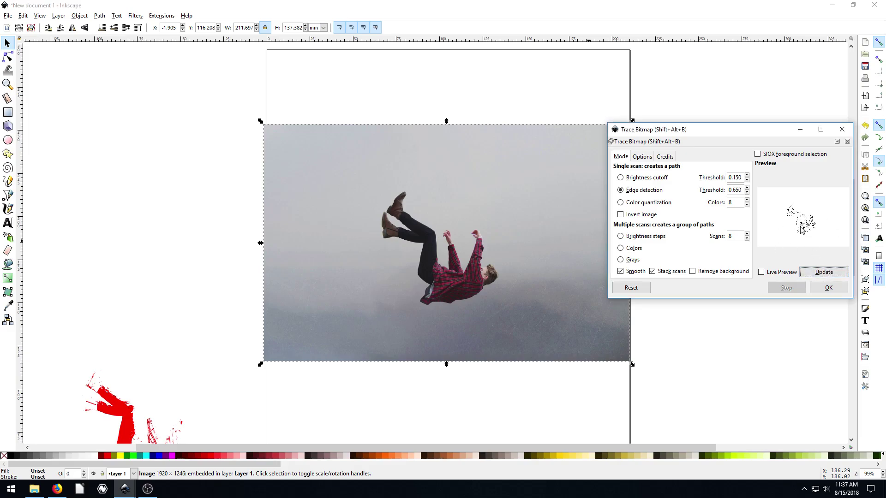
- Lower the edge detection threshold to 0.010, refreshing the preview along the way, and trace the photo
left_click(734, 190)
left_click(817, 272)
left_click(747, 193)
left_click(820, 272)
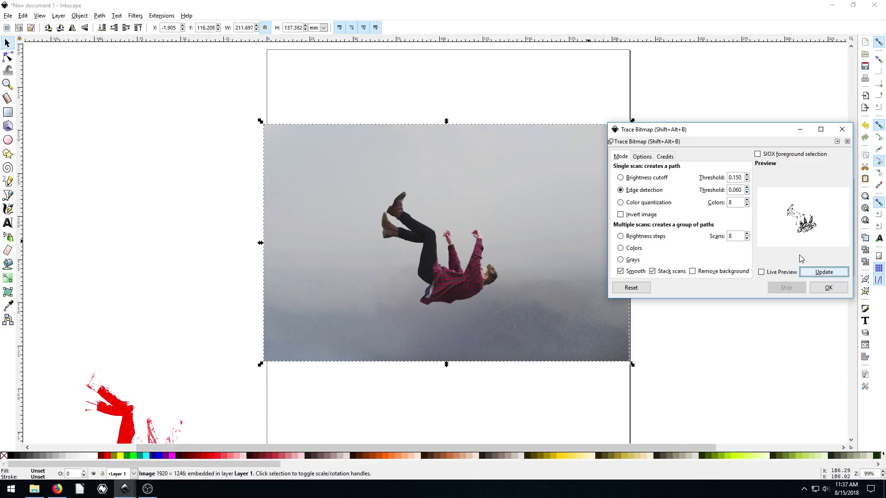
left_click(747, 192)
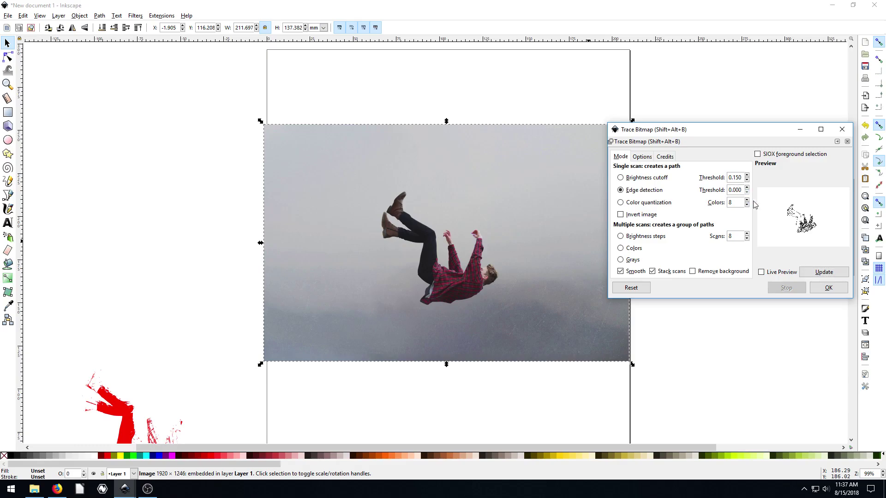
left_click(820, 272)
left_click(828, 287)
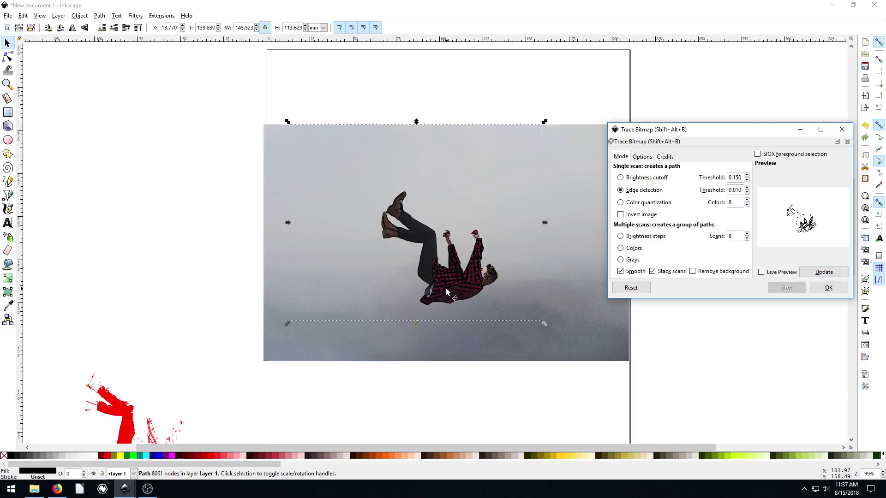
- Move the edge detection trace off the photo to the empty page area below it
scroll(430, 261, "down", 4)
scroll(434, 245, "up", 2)
mouse_move(438, 224)
left_mouse_down()
mouse_move(385, 339)
mouse_move(447, 365)
mouse_move(415, 346)
mouse_move(425, 374)
mouse_move(443, 363)
left_mouse_up()
scroll(415, 346, "down", 4)
scroll(323, 286, "down", 1)
scroll(397, 311, "down", 1)
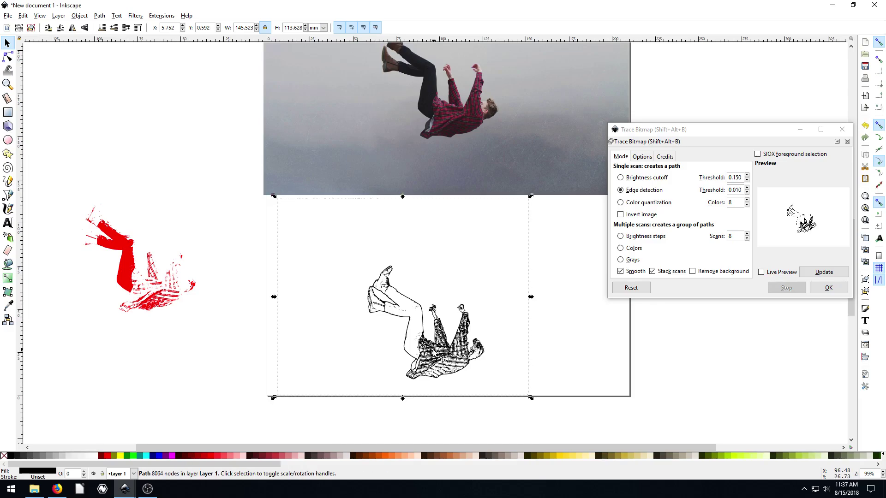
- Shift the edge detection trace up and toward the page's left edge, inspecting its outlines up close
key("plus")
key("plus")
scroll(317, 305, "down", 5)
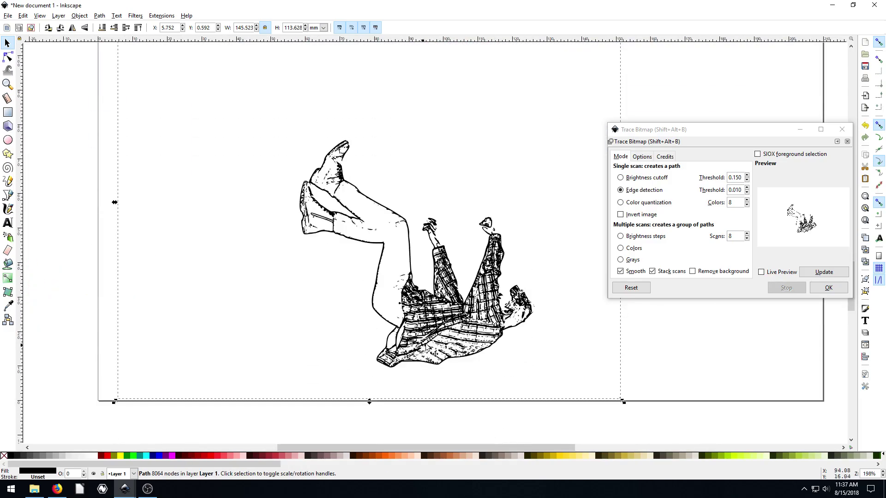
left_click_drag(317, 304, 235, 267)
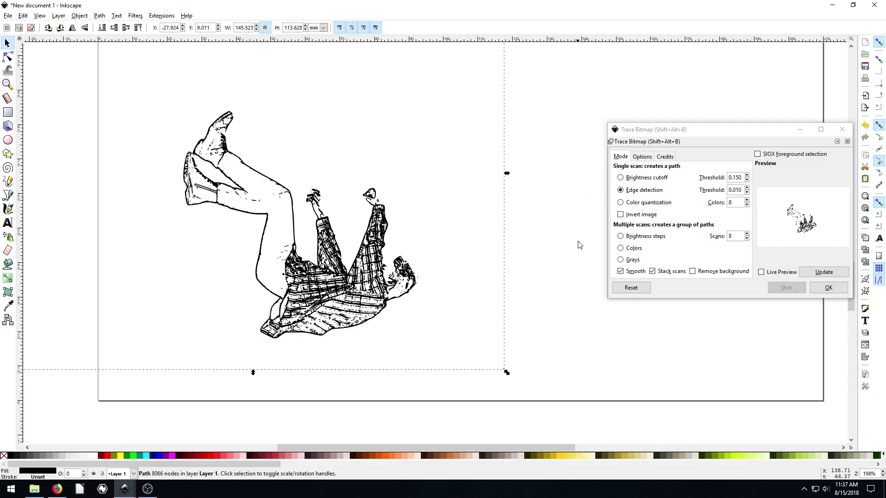
left_click_drag(229, 176, 203, 145)
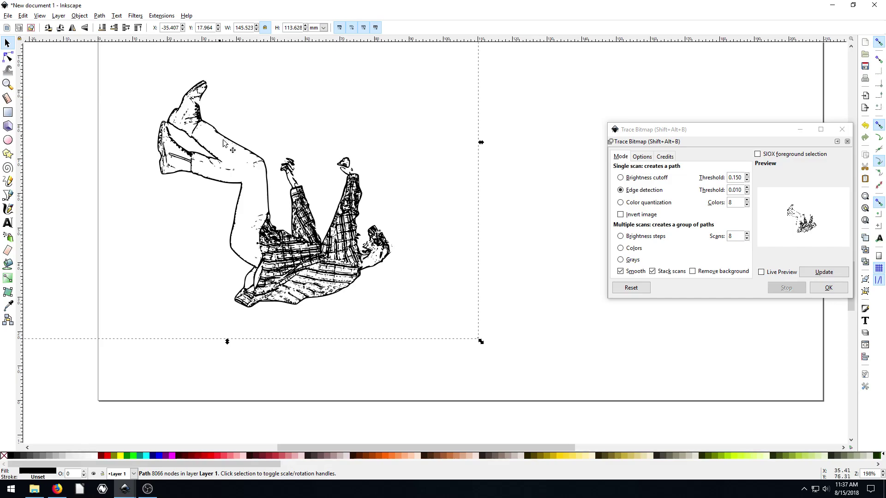
- Move the red trace onto the edge detection outline so that the two figures line up
scroll(291, 291, "up", 9)
scroll(292, 291, "left", 20)
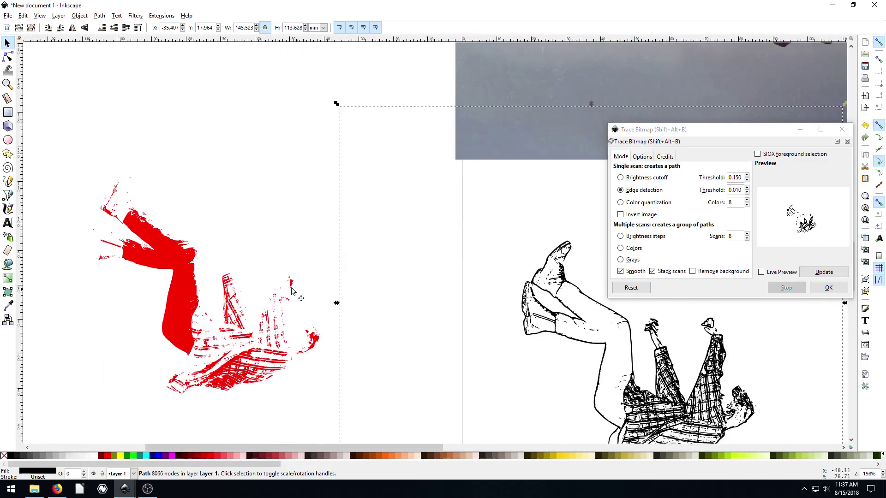
scroll(356, 314, "down", 2)
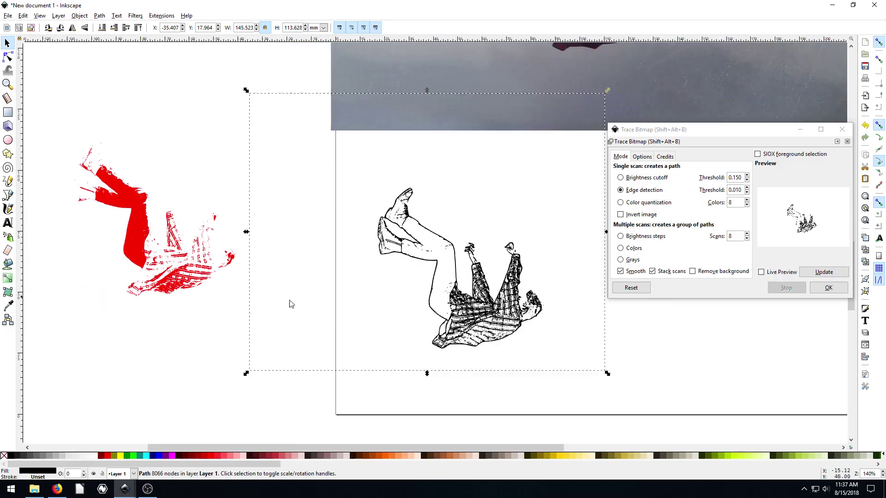
left_click(164, 265)
mouse_move(163, 265)
left_mouse_down()
mouse_move(263, 293)
mouse_move(450, 307)
mouse_move(299, 315)
mouse_move(227, 304)
left_mouse_up()
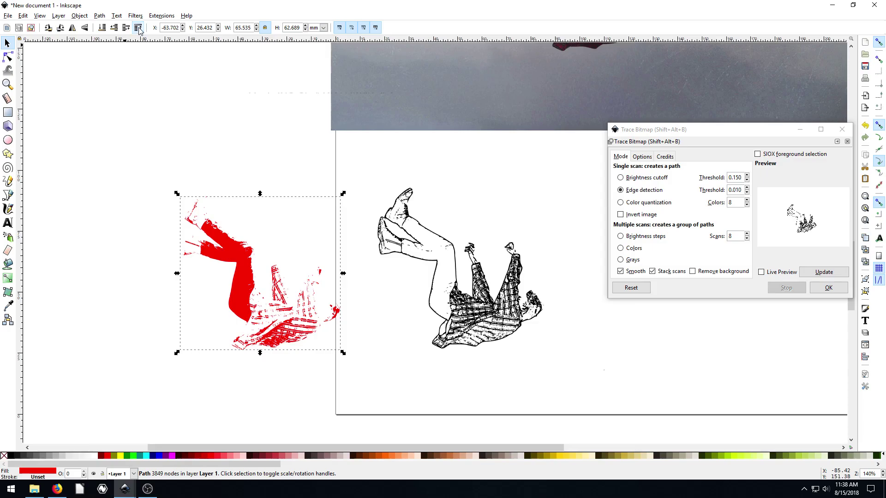
mouse_move(239, 267)
left_mouse_down()
mouse_move(415, 279)
mouse_move(441, 264)
mouse_move(442, 275)
left_mouse_up()
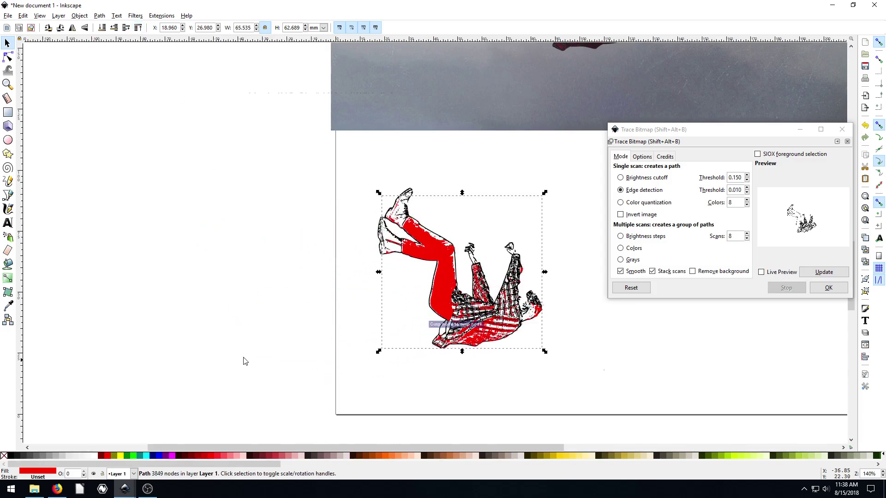
- Recolour the red trace, trying blue and aqua fills before settling on green, and deselect it
left_click(159, 456)
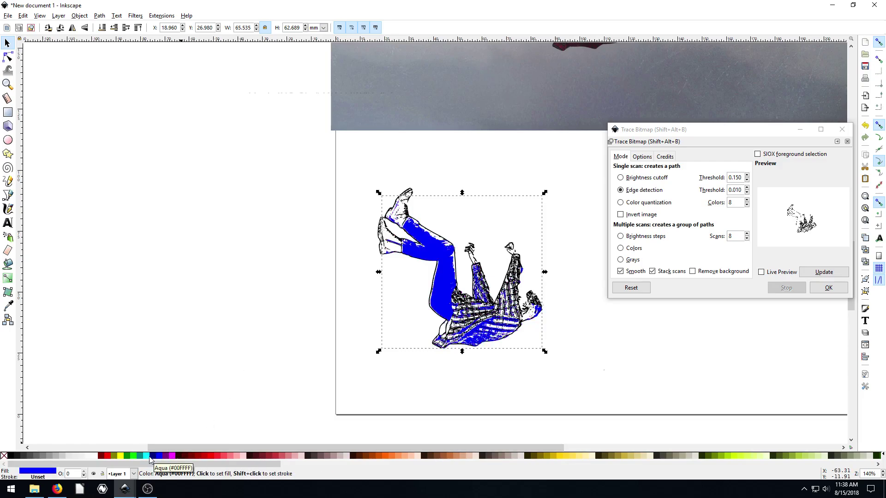
left_click(147, 457)
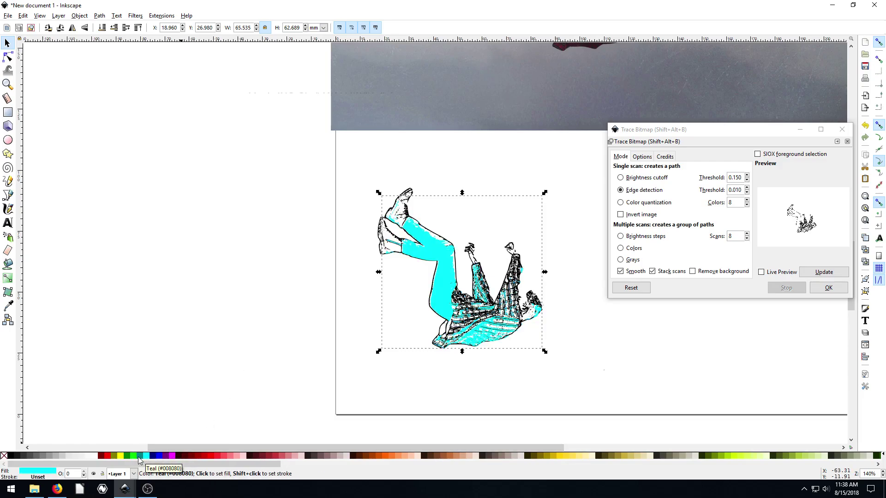
left_click(126, 456)
left_click(223, 361)
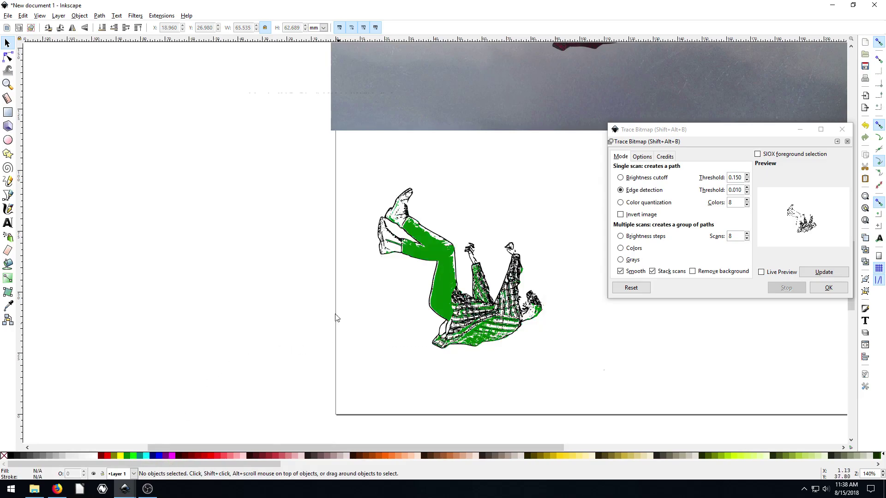
left_click_drag(273, 157, 577, 418)
key("Escape")
mouse_move(214, 71)
left_mouse_down()
mouse_move(545, 368)
mouse_move(563, 411)
left_mouse_up()
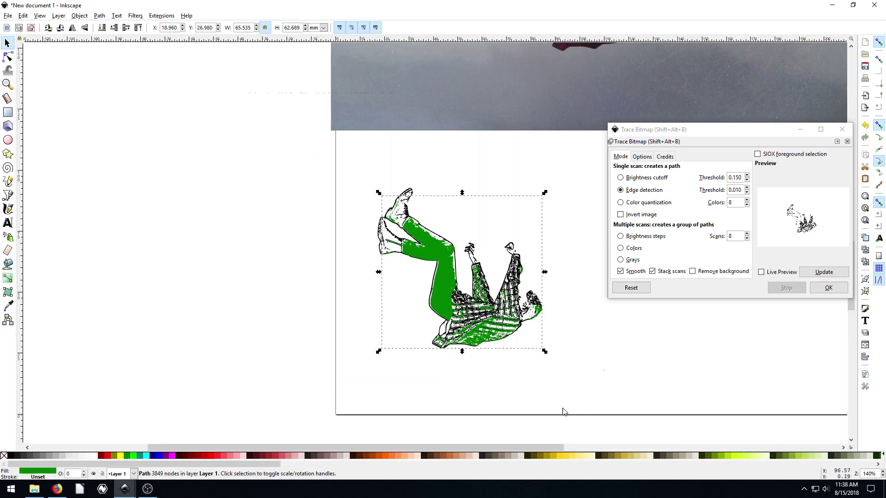
left_click_drag(494, 318, 401, 316)
key("ctrl+z")
left_click(416, 199, "shift")
left_click_drag(463, 253, 277, 272)
left_click(406, 206)
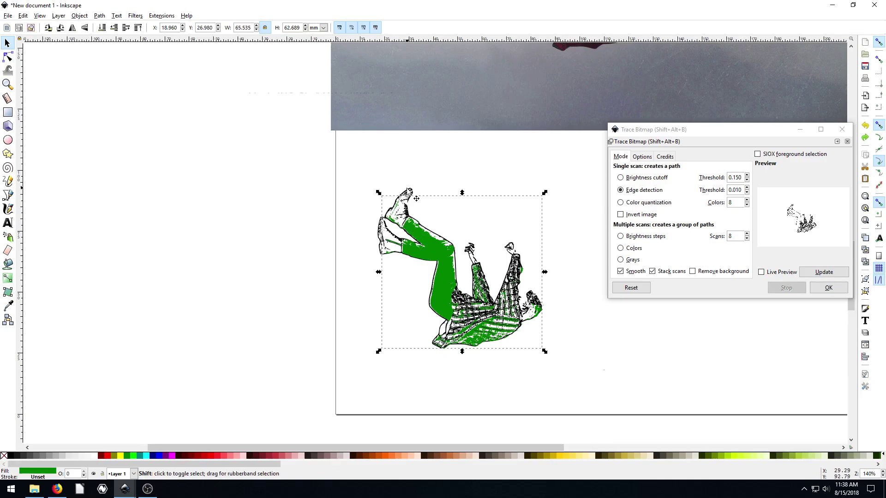
key("Escape")
- Select the green trace and its edge detection outline together and move them off the page to its left
key("ctrl+a")
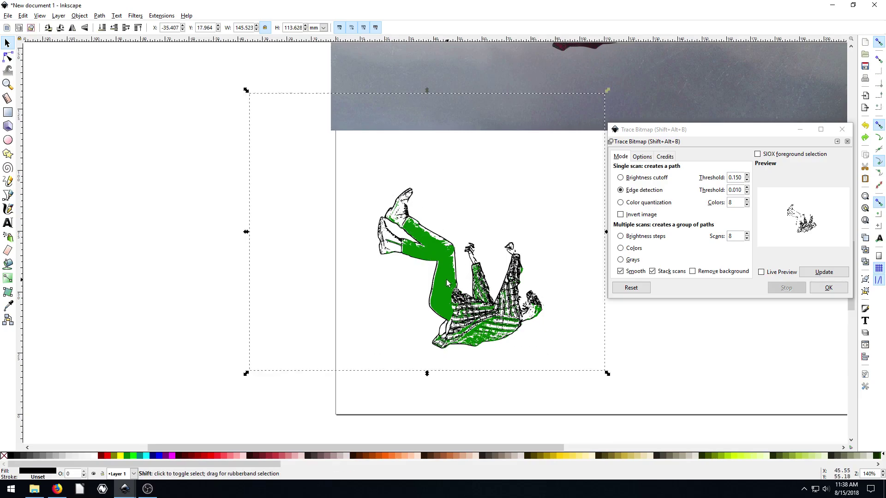
left_click_drag(450, 292, 208, 272)
key("plus")
key("plus")
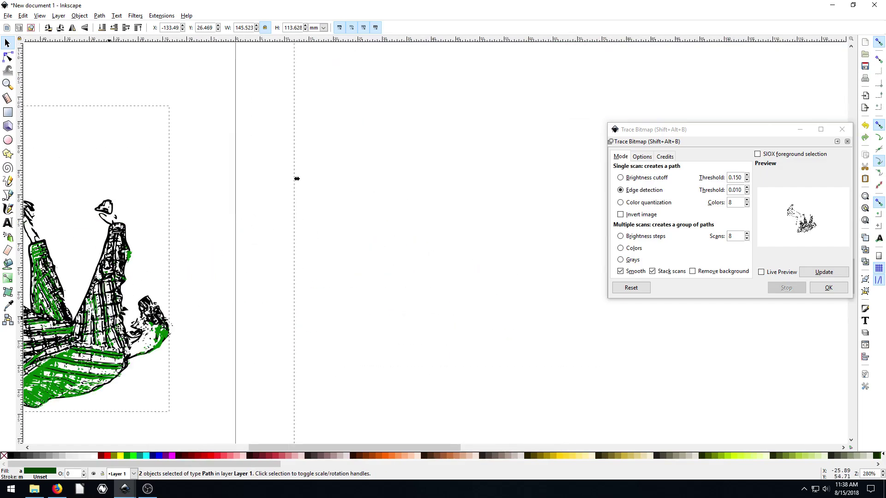
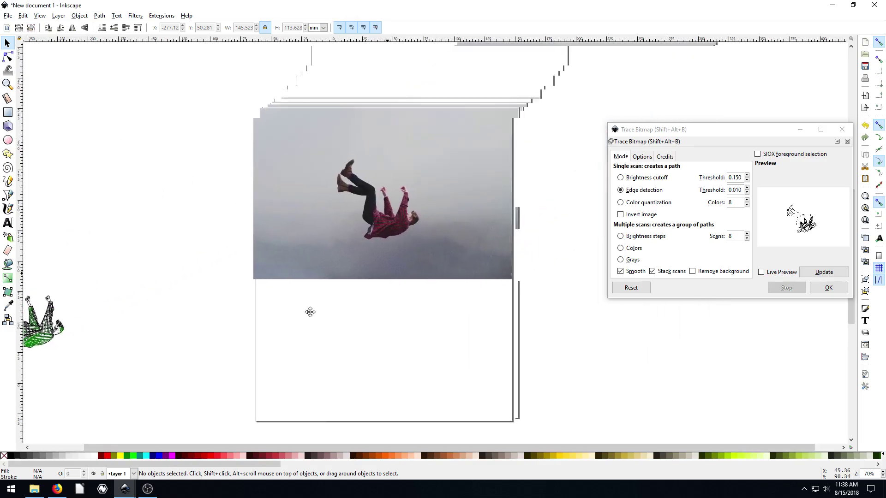
- Select the photo, switch the trace mode to Color quantization with 8 colors, and refresh the preview
left_click(342, 232)
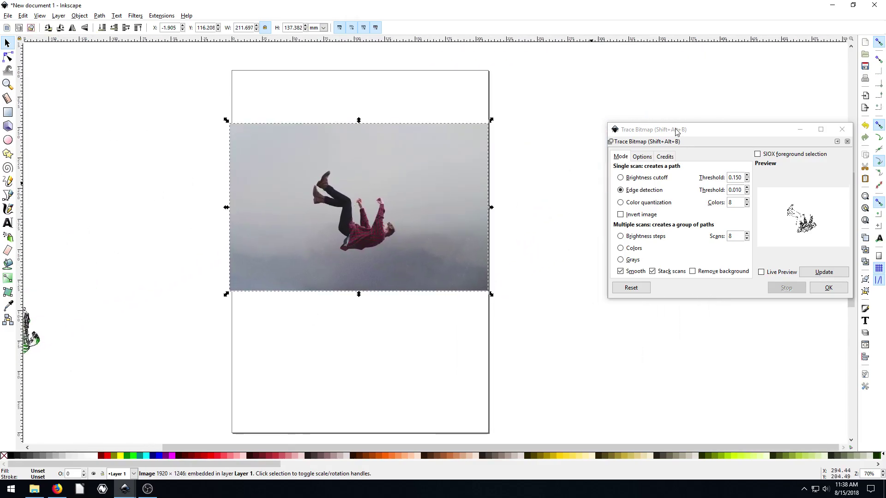
left_click_drag(676, 132, 572, 126)
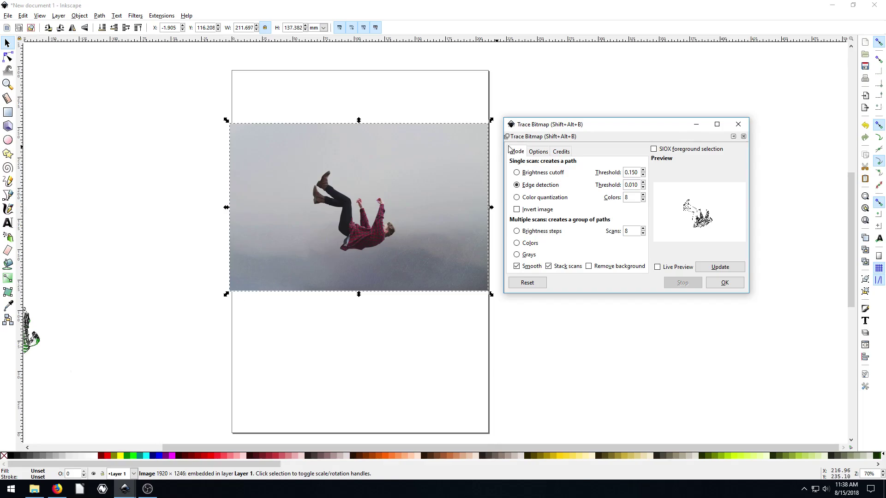
left_click(720, 266)
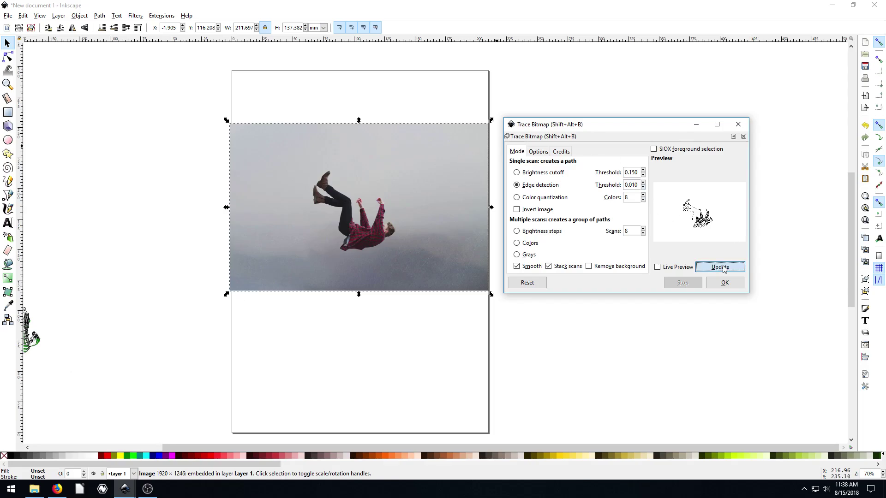
left_click(517, 198)
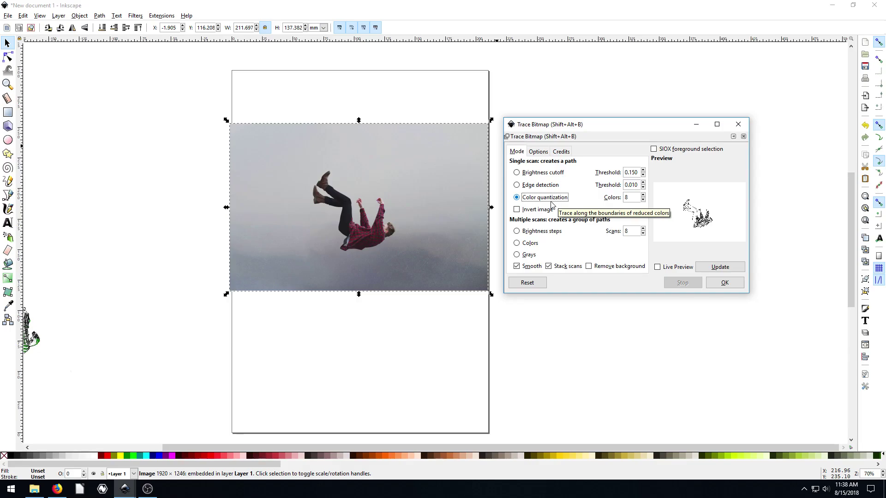
left_click(720, 268)
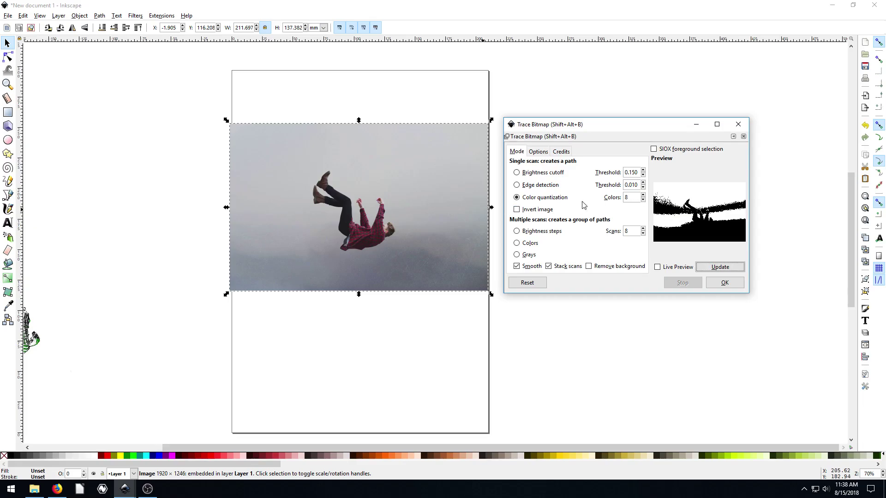
- Trace the photo using Color quantization with 4 colors and move the resulting silhouette below the photo
left_click(632, 199)
left_click(719, 266)
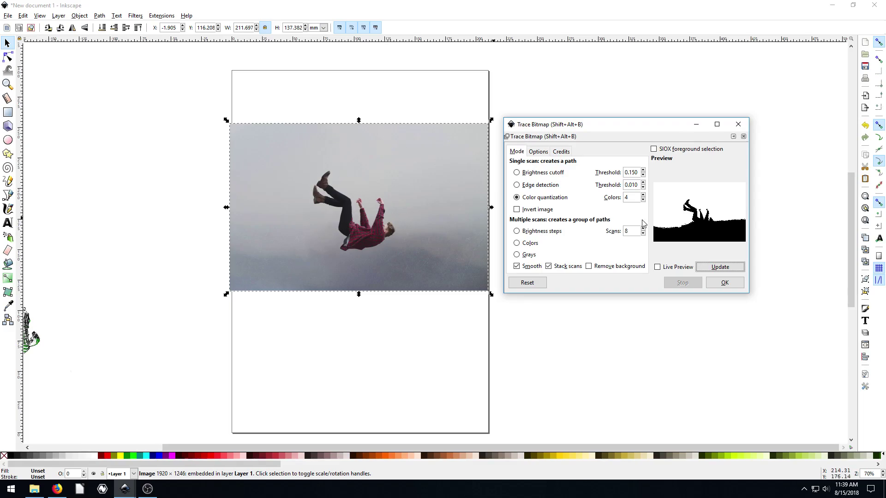
left_click(724, 282)
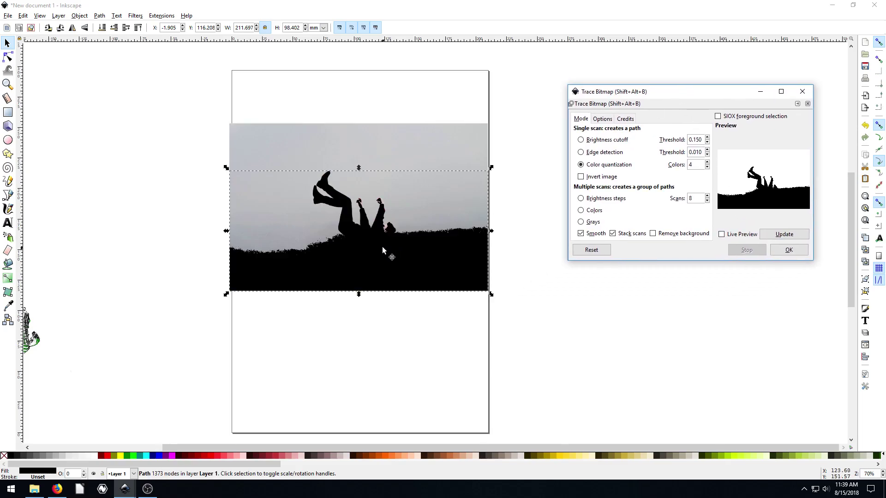
mouse_move(383, 249)
left_mouse_down()
mouse_move(366, 258)
mouse_move(387, 378)
mouse_move(365, 392)
left_mouse_up()
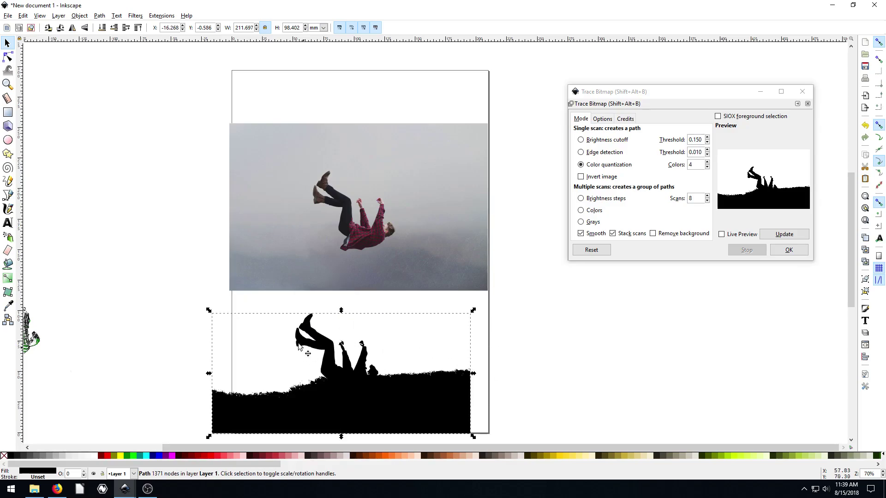
- Try to ungroup the black silhouette trace while nudging it around the empty page area below the photo
left_click(158, 337)
scroll(195, 322, "down", 2)
left_click_drag(333, 336, 344, 337)
key("ctrl")
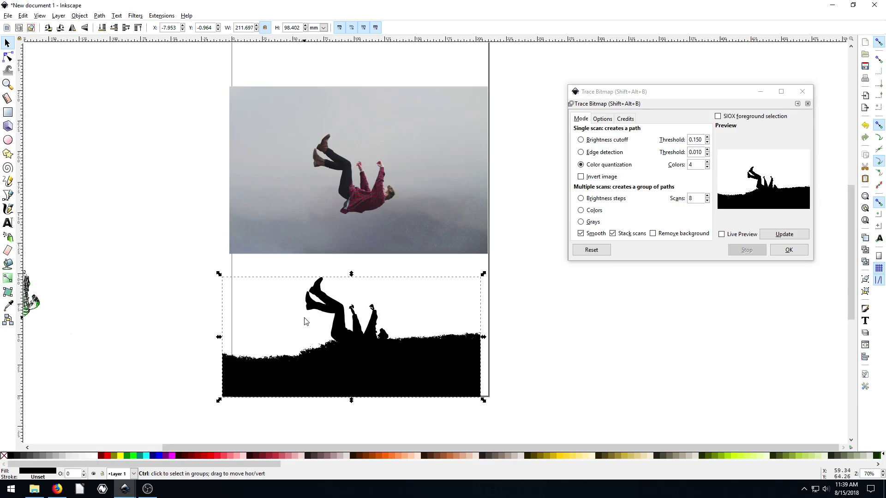
key("shift")
key("ctrl+shift+g")
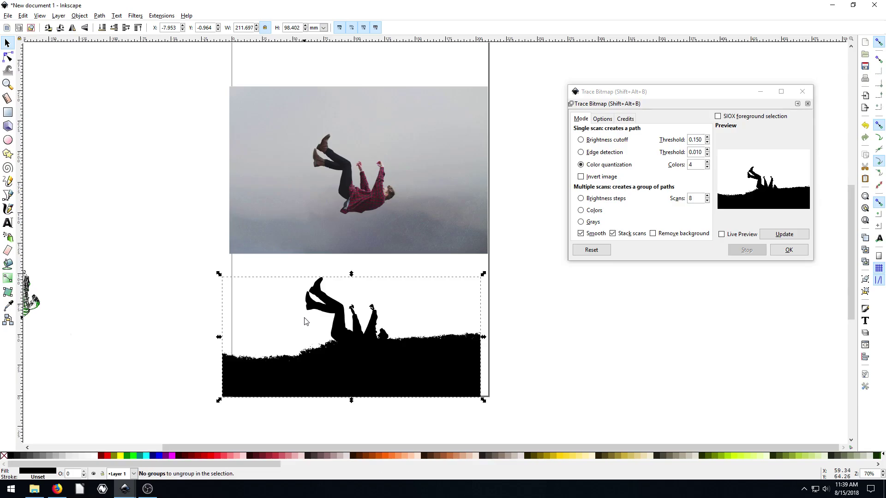
mouse_move(345, 325)
left_mouse_down()
mouse_move(360, 322)
mouse_move(342, 329)
left_mouse_up()
key("ctrl+shift+g")
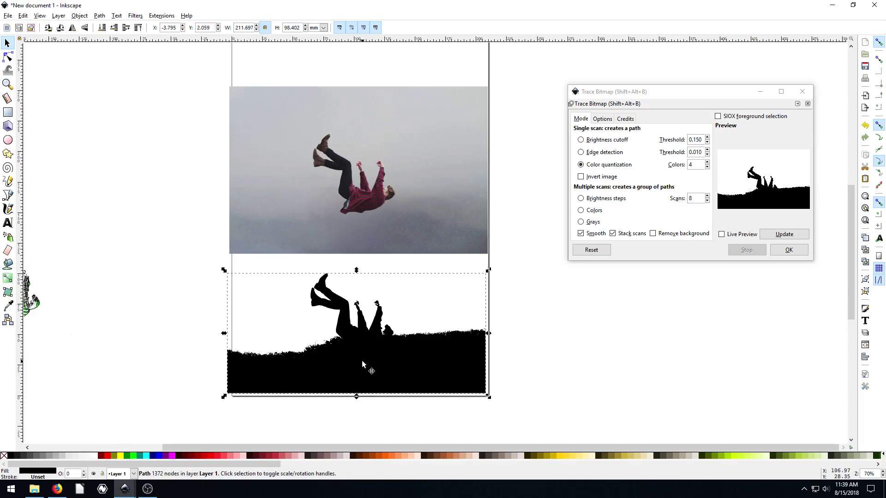
- Move the silhouette trace off the page, beyond its upper-left corner
mouse_move(362, 361)
left_mouse_down()
mouse_move(333, 353)
mouse_move(390, 342)
mouse_move(381, 346)
mouse_move(362, 218)
mouse_move(170, 344)
left_mouse_up()
scroll(150, 276, "up", 8)
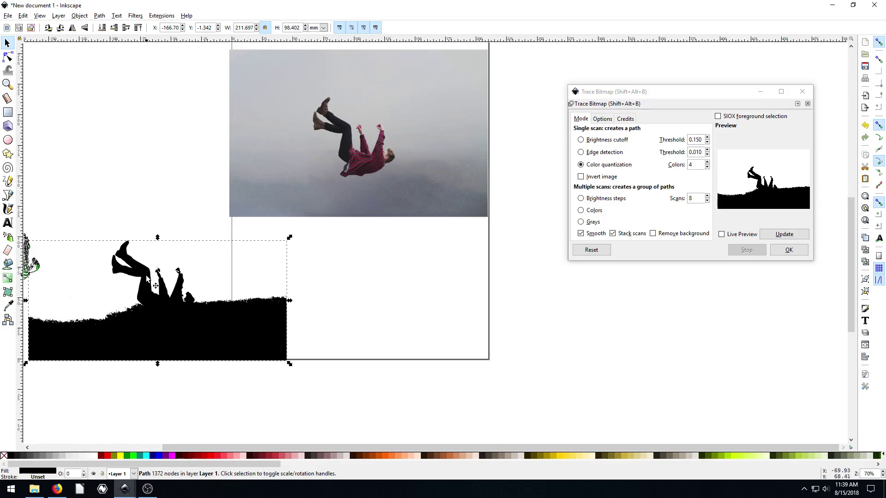
scroll(169, 413, "down", 4)
left_click_drag(170, 412, 97, 115)
- Trace the photo using Color quantization with 6 colors and move the result below the photo
left_click(707, 162)
left_click(708, 163)
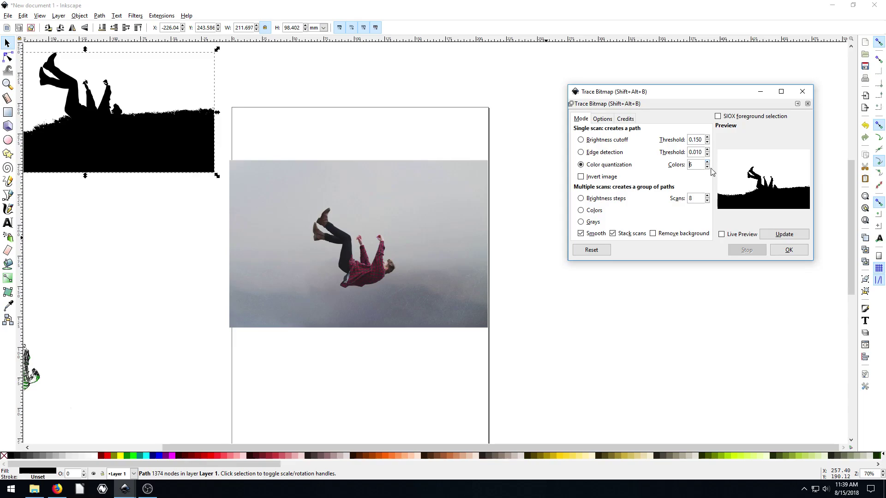
left_click(783, 234)
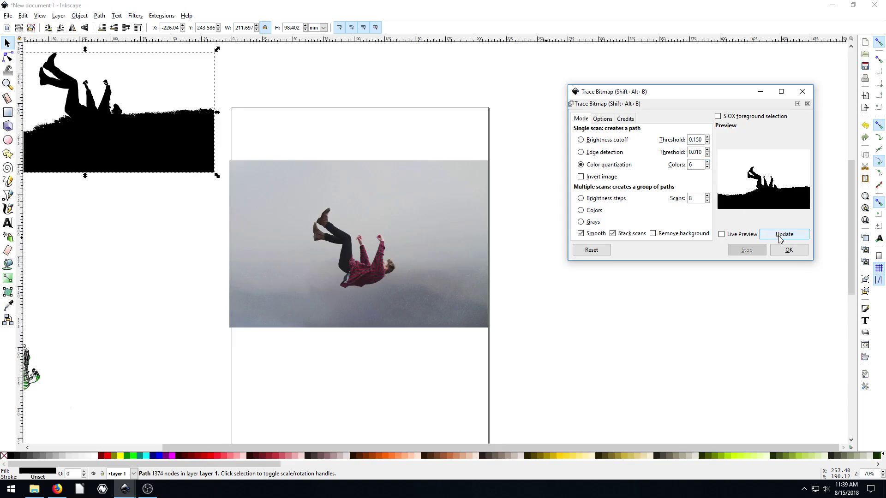
left_click(428, 223)
left_click(784, 234)
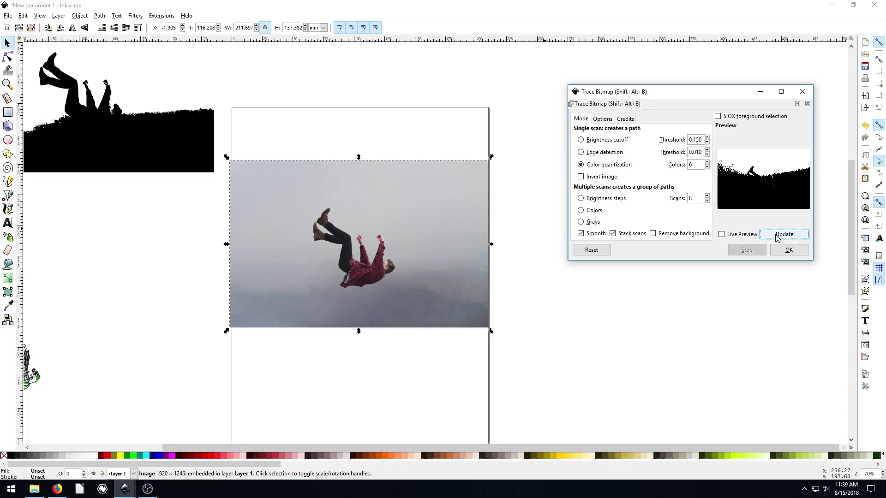
key("Return")
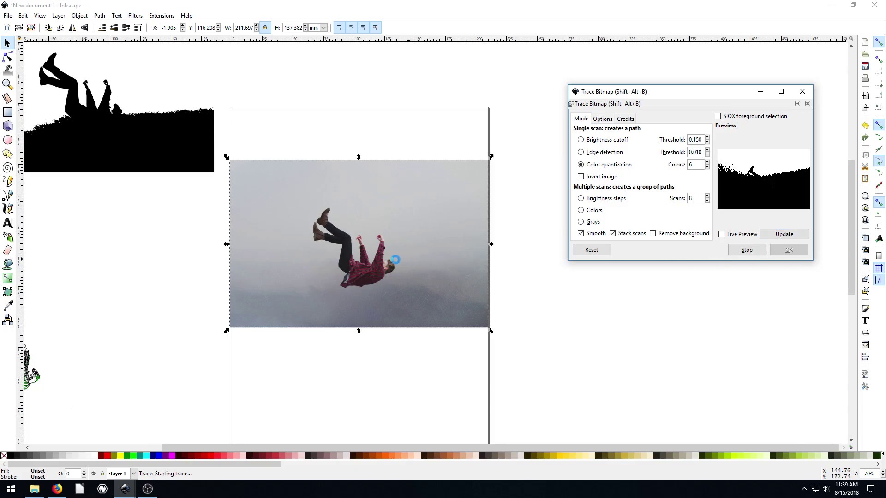
mouse_move(393, 260)
left_mouse_down()
mouse_move(350, 353)
mouse_move(362, 344)
mouse_move(316, 234)
mouse_move(338, 286)
left_mouse_up()
scroll(362, 345, "down", 8)
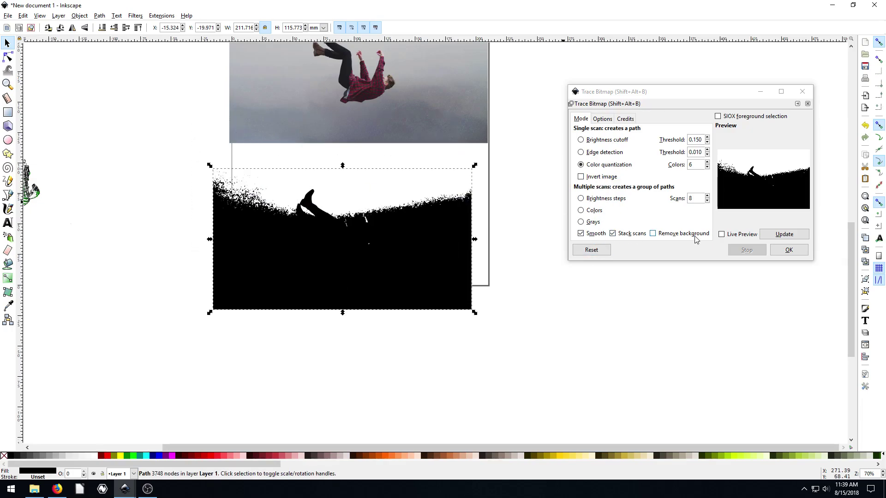
- Try to ungroup the 6-color trace, shift it down and to the left, and delete it
left_click(322, 251)
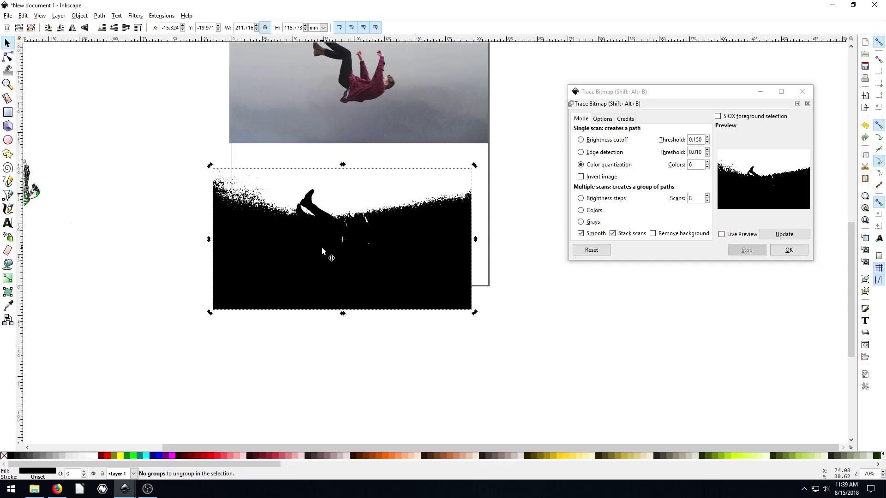
left_click_drag(322, 250, 236, 288)
key("Delete")
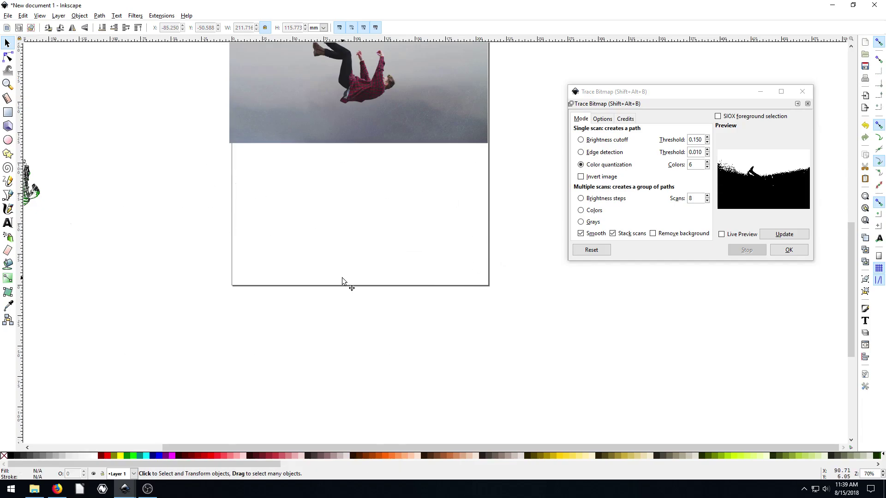
- Trace the photo in the multiple-scan Colors mode with 4 scans, refreshing the preview first
scroll(368, 279, "up", 10)
left_click(370, 275)
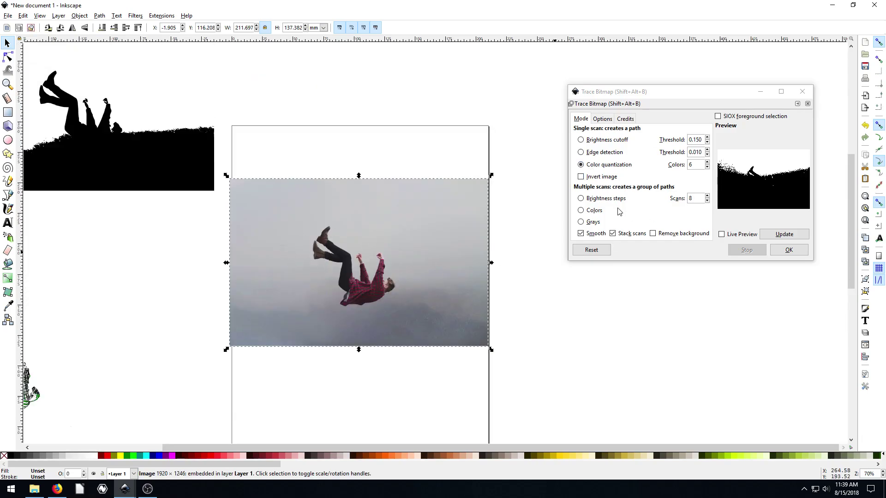
left_click(581, 212)
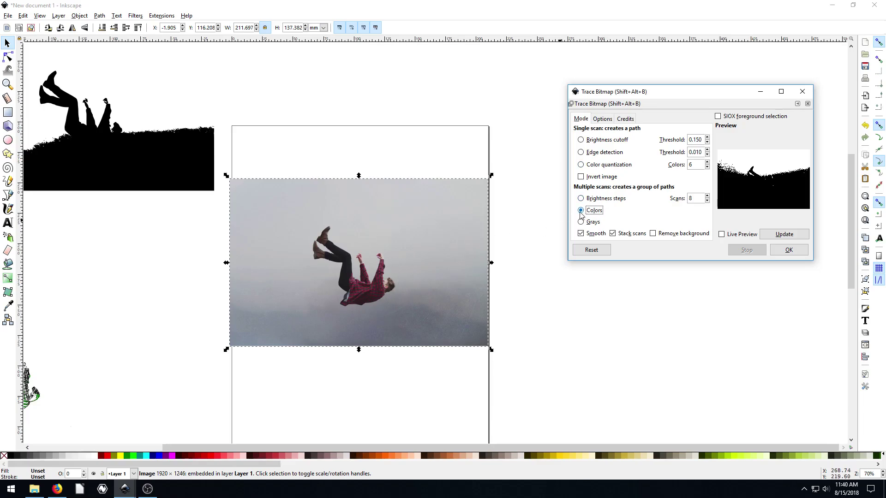
left_click(707, 201)
left_click(707, 200)
left_click(707, 201)
left_click(408, 238)
left_click(784, 233)
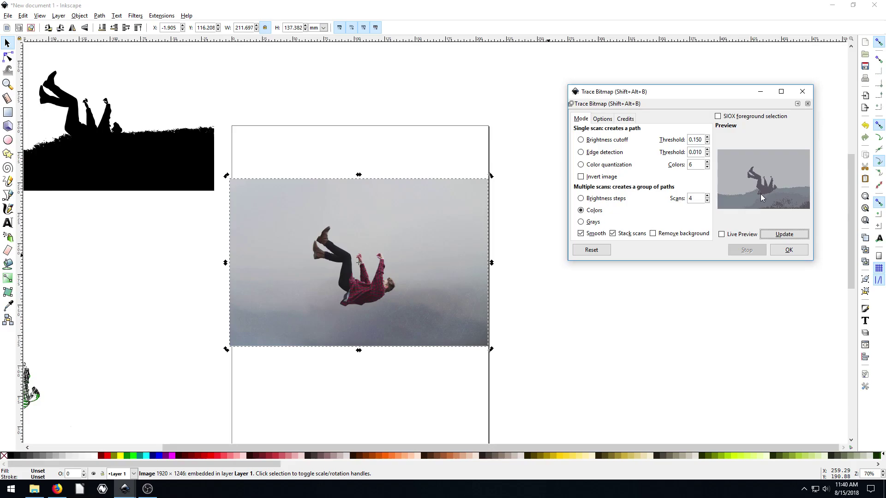
left_click(789, 250)
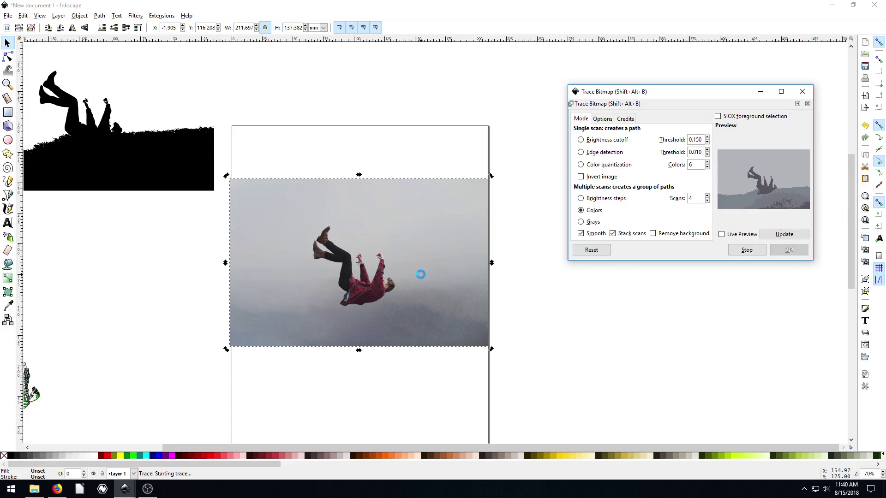
- Move the grouped color trace below the photo, compare it with the photo, and inspect it up close
scroll(368, 280, "down", 6)
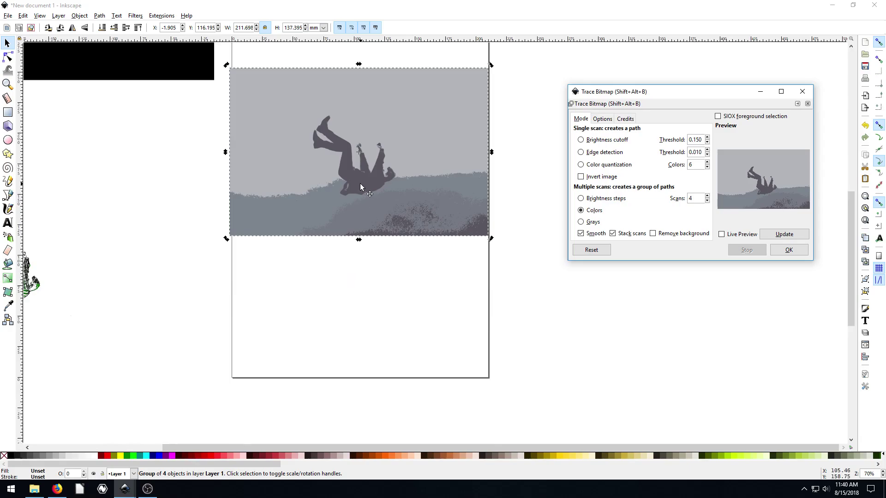
mouse_move(360, 184)
left_mouse_down()
mouse_move(372, 364)
mouse_move(345, 356)
left_mouse_up()
scroll(345, 356, "down", 6)
left_click_drag(375, 293, 340, 289)
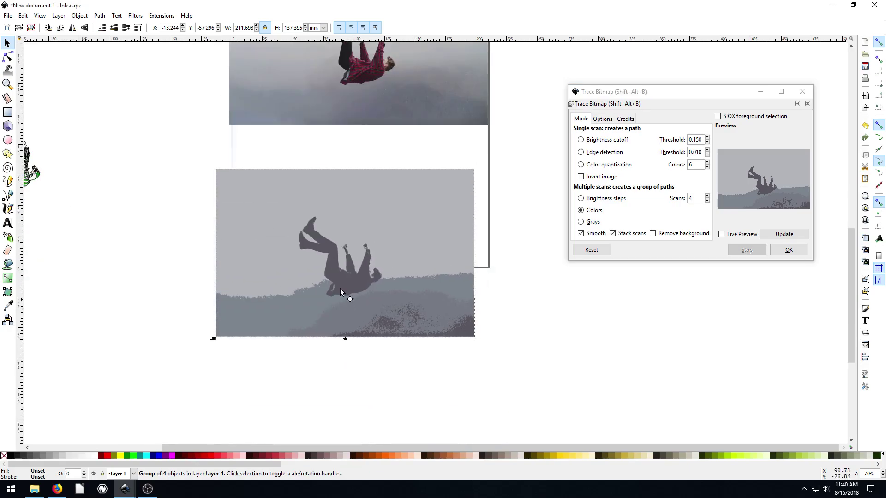
scroll(354, 199, "up", 10)
scroll(340, 305, "down", 9)
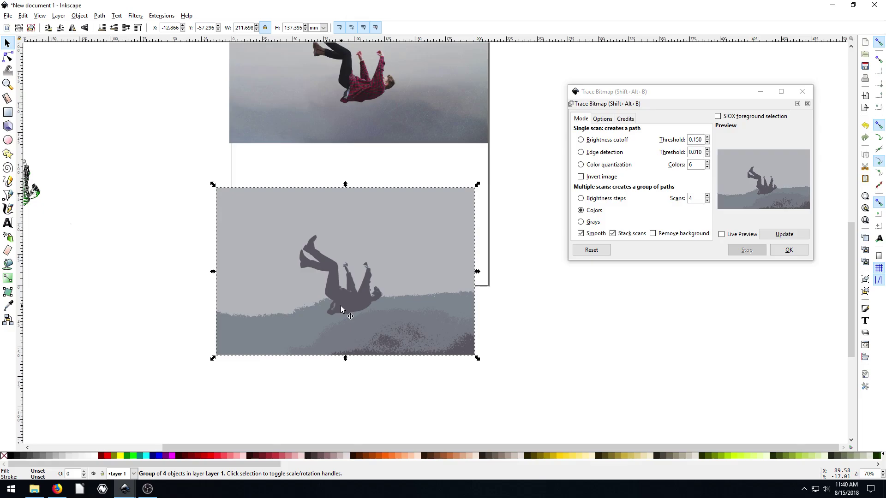
scroll(340, 305, "up", 2, "ctrl")
left_click_drag(231, 347, 304, 295)
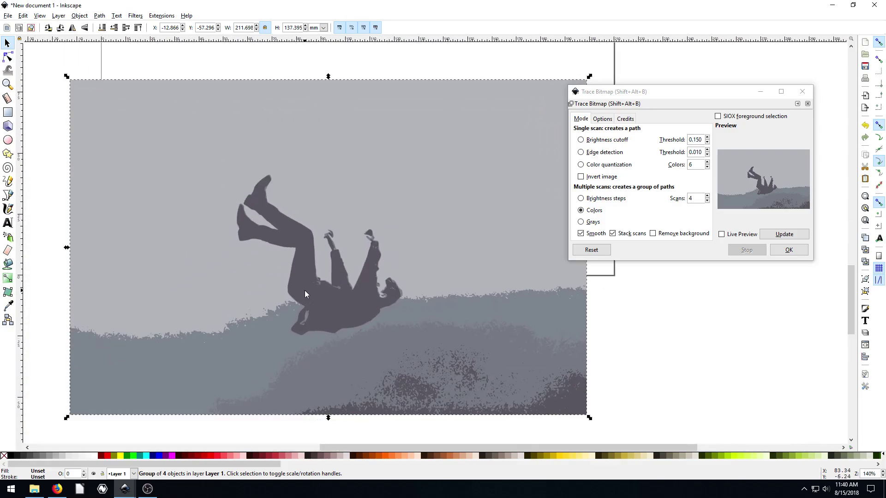
- Ungroup the 4-scan color trace and delete its light grey sky layer
scroll(302, 292, "up", 1, "ctrl")
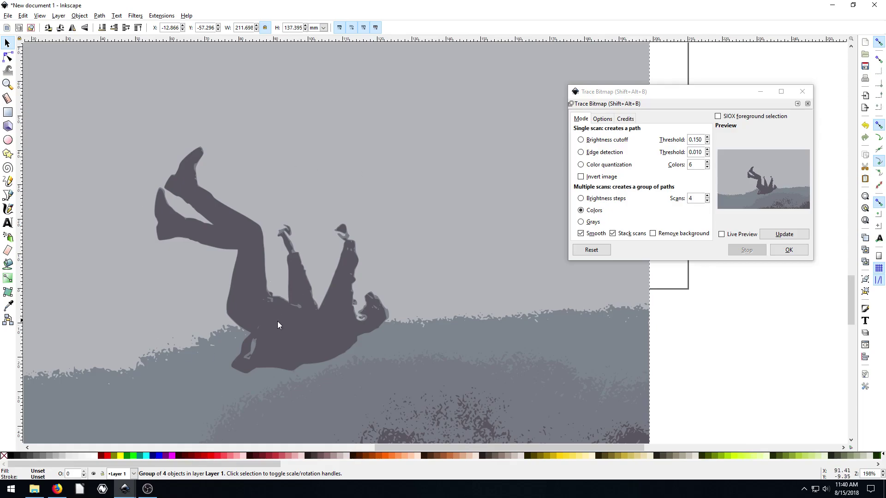
key("minus")
key("minus")
key("minus")
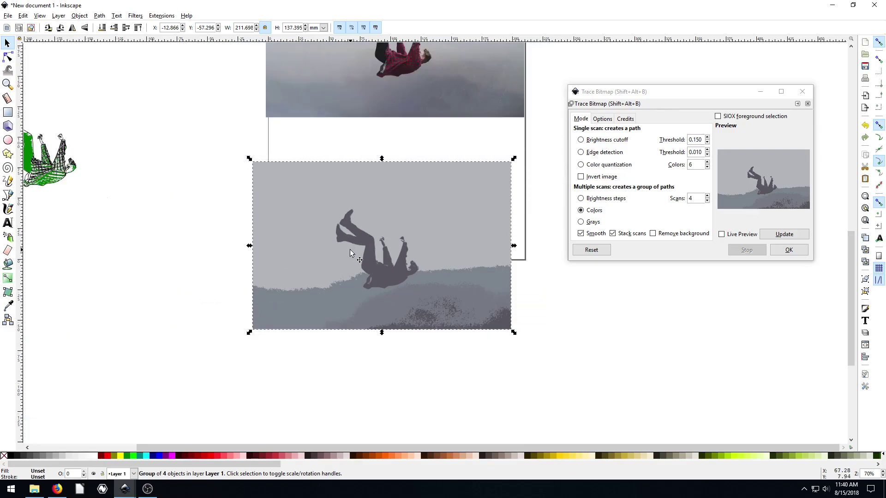
key("ctrl+shift+g")
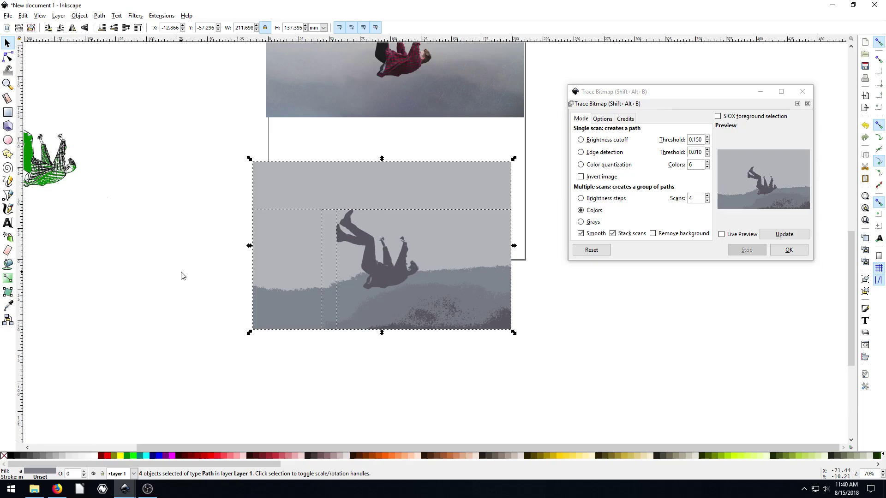
left_click(183, 275)
left_click_drag(362, 182, 341, 180)
key("Delete")
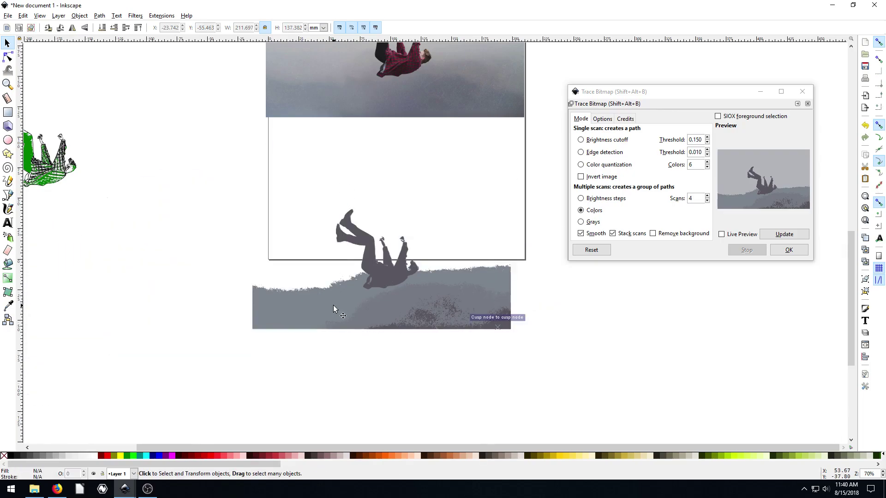
- Delete the blue-grey hill layer of the trace and set the two remaining figure layers side by side
left_click(305, 300)
left_click_drag(304, 314, 56, 316)
key("Delete")
left_click_drag(378, 316, 193, 331)
mouse_move(430, 316)
left_mouse_down()
mouse_move(310, 367)
mouse_move(403, 308)
mouse_move(420, 307)
left_mouse_up()
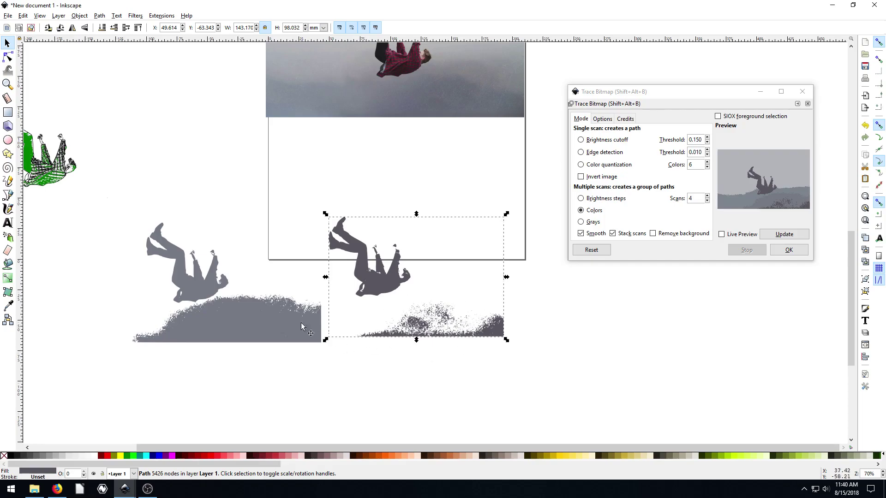
mouse_move(301, 327)
left_mouse_down()
mouse_move(266, 289)
mouse_move(292, 315)
left_mouse_up()
- Erase several strips from the hill in the lighter grey layer with the Eraser tool at width 10
left_click(8, 251)
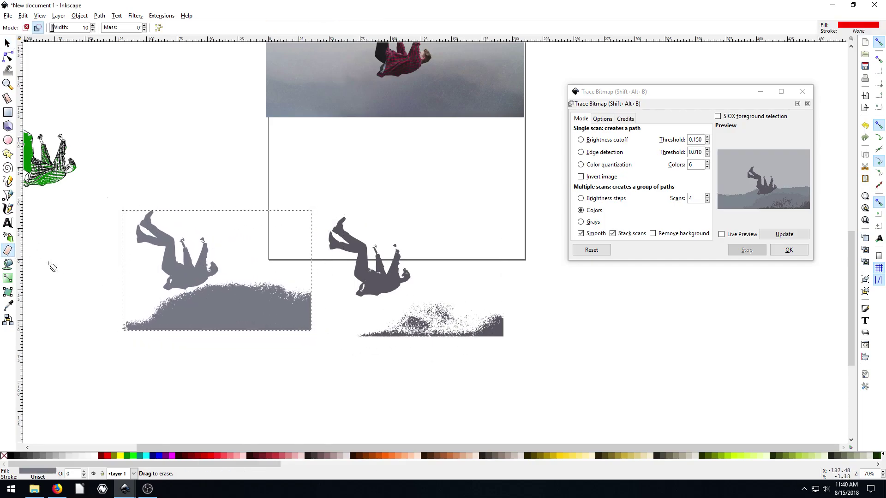
mouse_move(415, 343)
left_mouse_down()
mouse_move(443, 333)
mouse_move(415, 318)
mouse_move(433, 335)
left_mouse_up()
left_click_drag(272, 318, 272, 328)
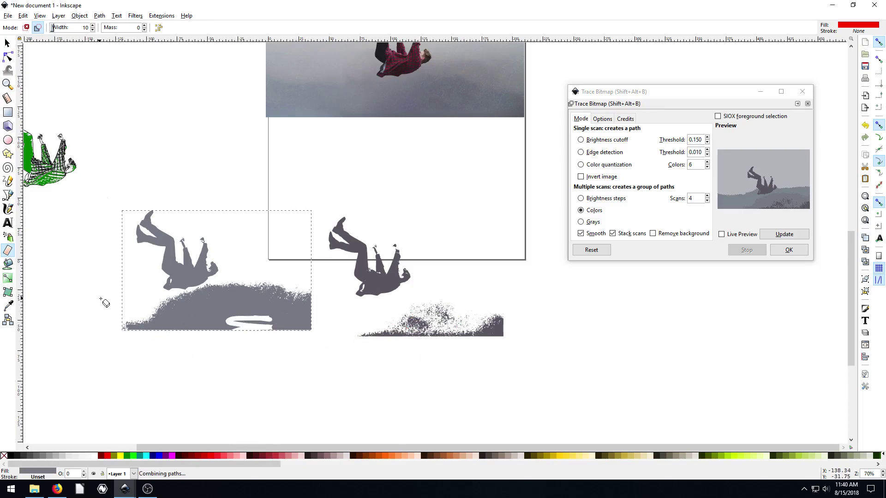
mouse_move(124, 328)
left_mouse_down()
mouse_move(164, 312)
mouse_move(217, 312)
mouse_move(146, 339)
left_mouse_up()
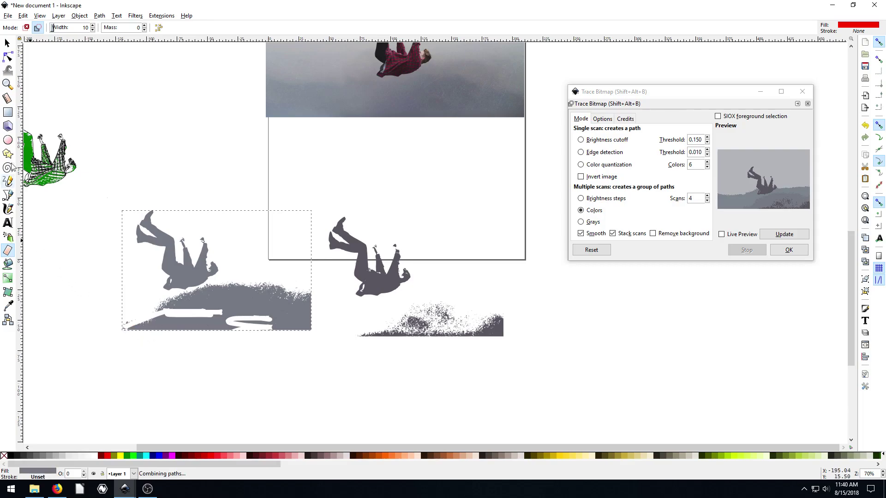
- Move the partly erased lighter layer and the darker figure layer out of the way, to the left of the page
left_click(8, 43)
left_click(386, 290)
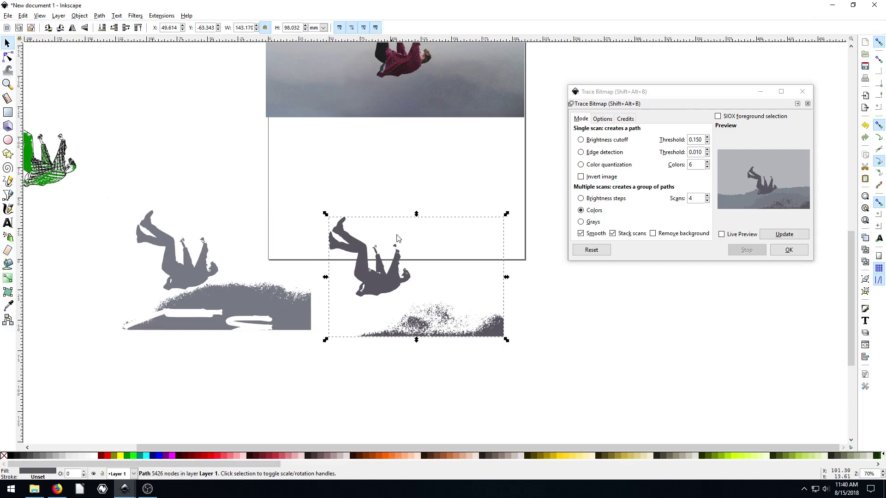
scroll(402, 197, "up", 4)
scroll(323, 217, "down", 5)
left_click_drag(140, 240, 81, 205)
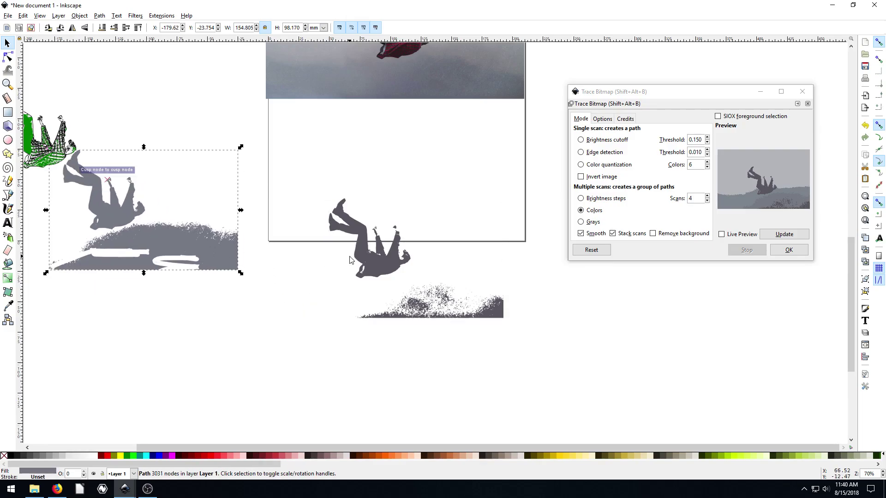
key("ctrl+z")
key("ctrl+z")
key("ctrl+z")
key("ctrl+z")
- Preview tracing the photo in the multiple-scan Brightness steps mode with 6 scans and with another scan count
left_click(386, 187)
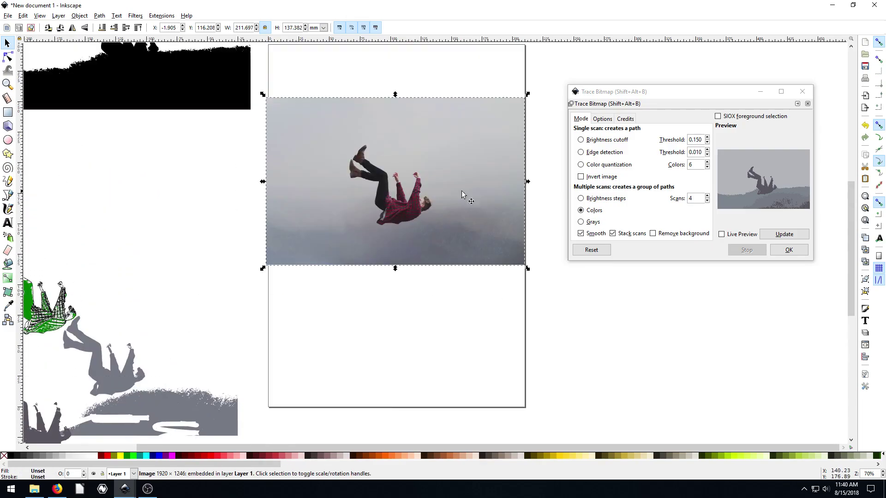
left_click(581, 199)
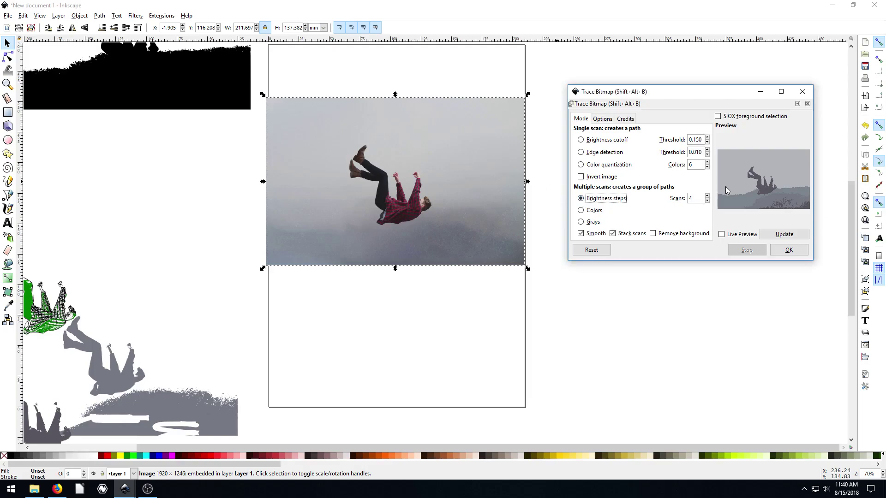
left_click(706, 197)
left_click(707, 197)
left_click(779, 234)
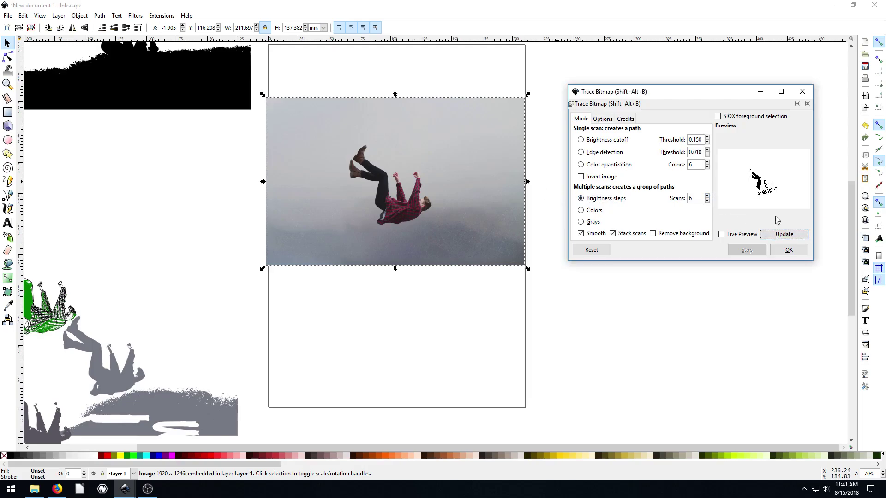
left_click(707, 196)
left_click(707, 196)
left_click(707, 196)
left_click(784, 234)
- Switch the photo's trace to the multiple-scan Grays mode and preview it with 5 and with 3 scans
left_click(581, 222)
left_click(783, 234)
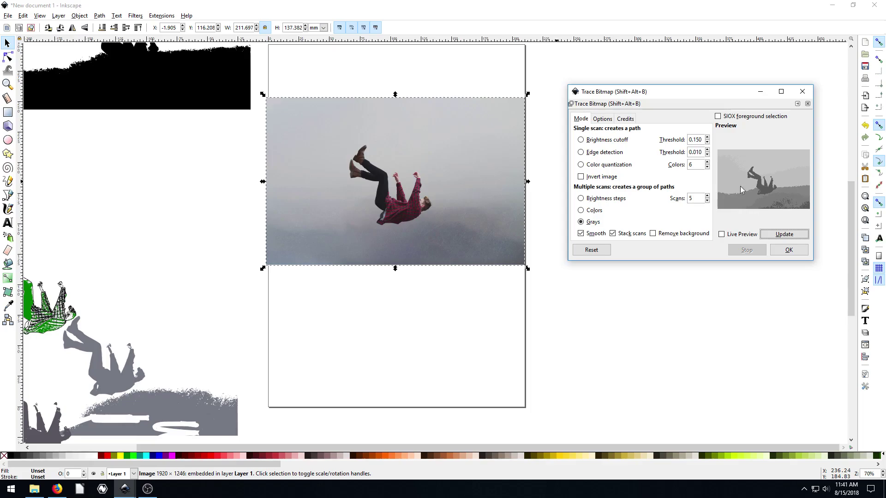
left_click(708, 202)
left_click(708, 202)
left_click(763, 233)
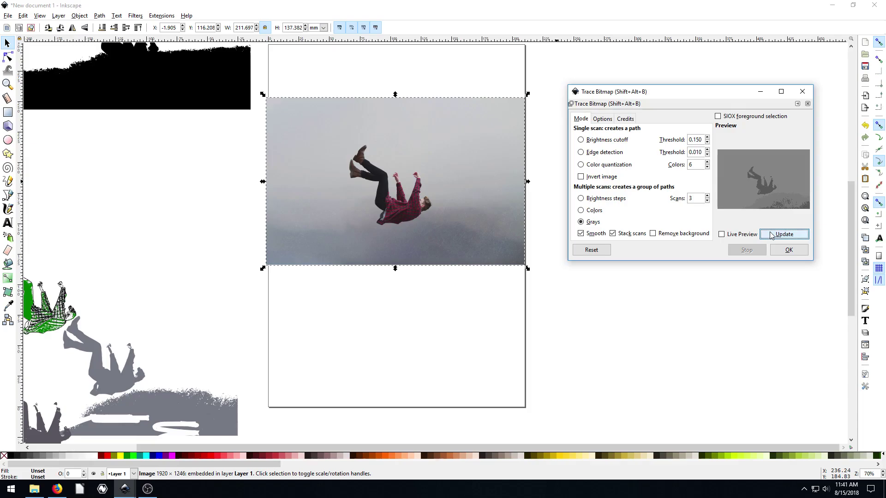
- Trace the photo in Grays mode with 6 scans and move the grouped result below the photo
left_click(707, 196)
left_click(707, 196)
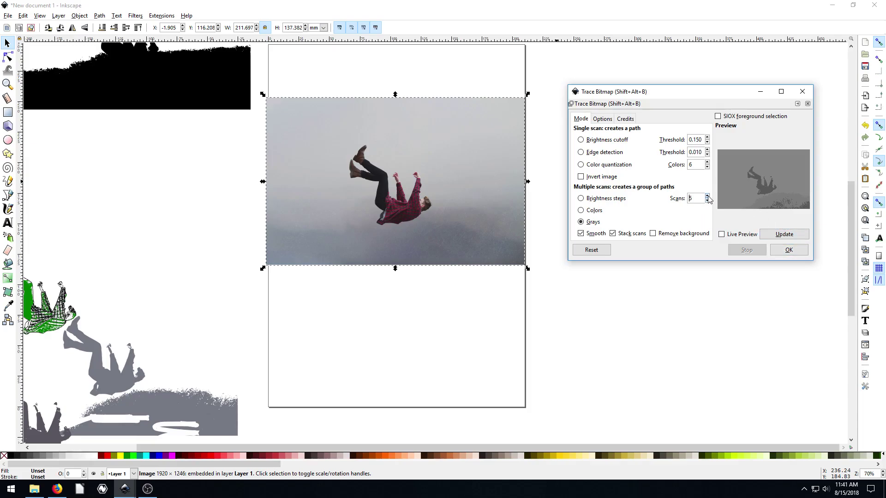
left_click(779, 235)
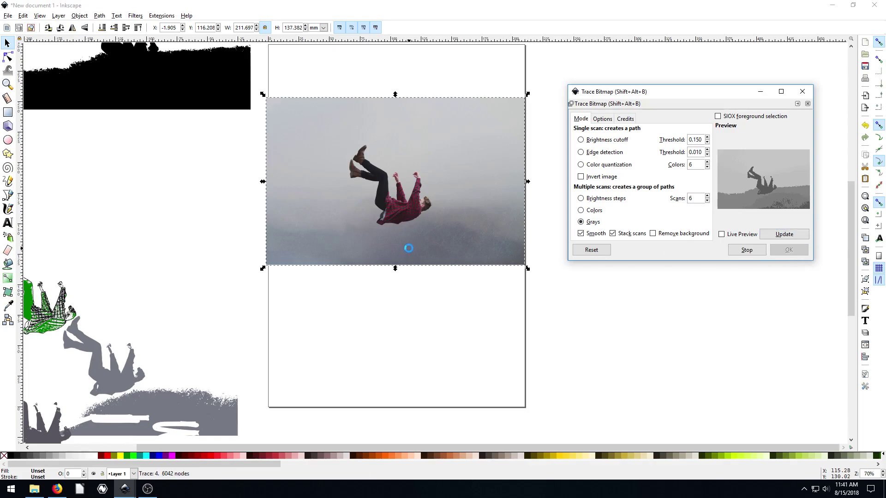
mouse_move(344, 212)
left_mouse_down()
mouse_move(397, 344)
mouse_move(403, 262)
mouse_move(408, 319)
left_mouse_up()
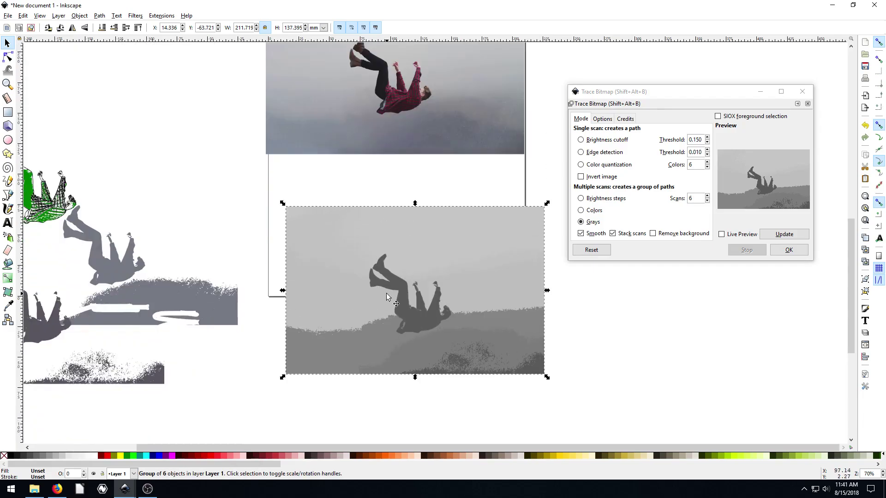
- Inspect the figure, sky and hill shades of the 6-scan gray trace up close
key("plus")
key("plus")
key("plus")
scroll(358, 351, "down", 6)
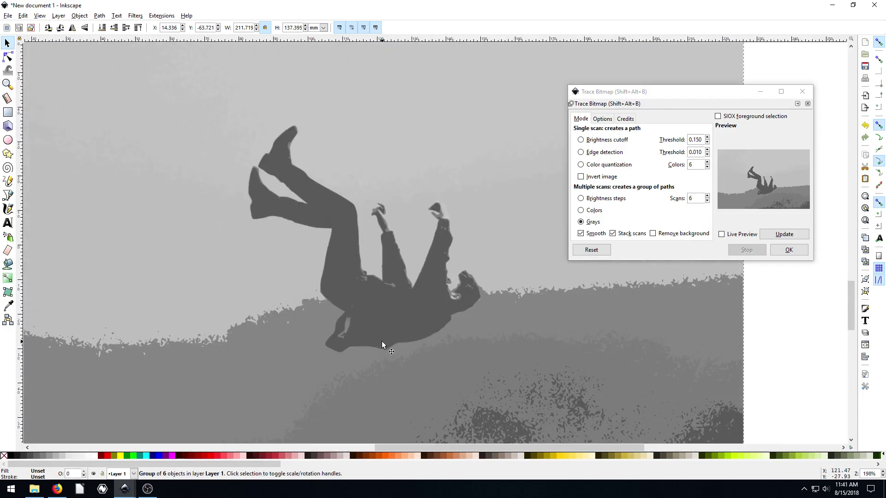
scroll(212, 131, "up", 4)
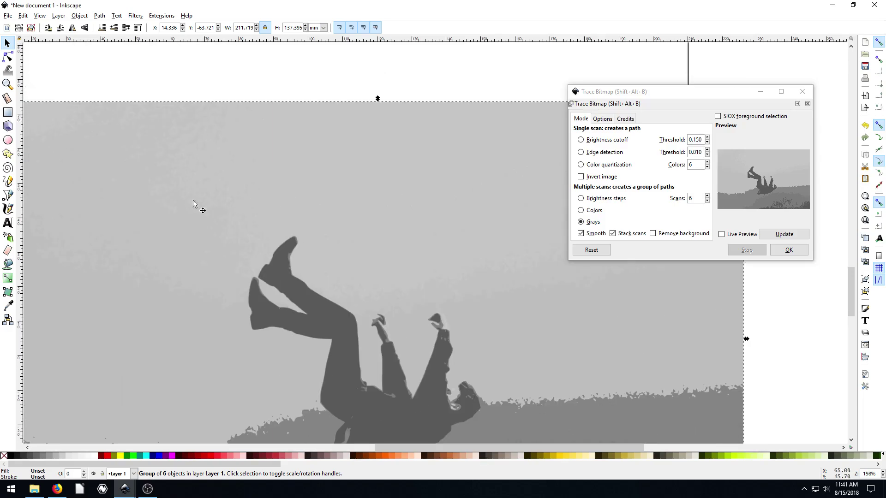
scroll(341, 167, "down", 6)
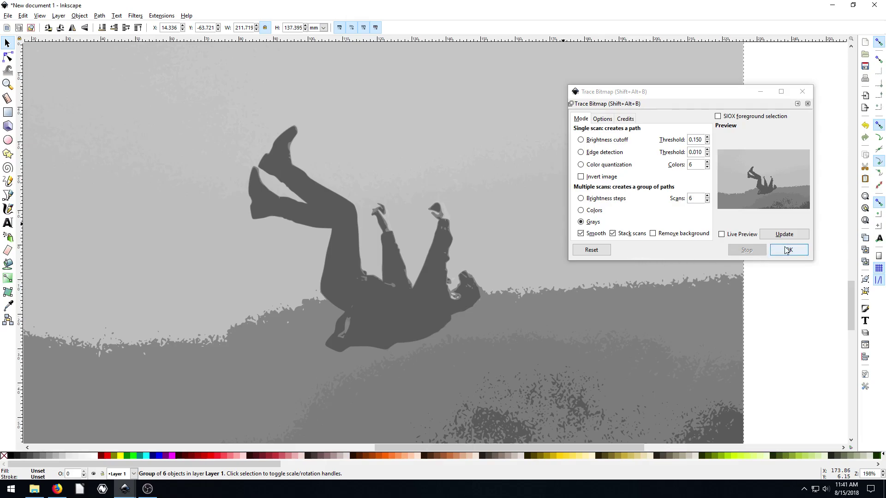
- Close the Trace Bitmap dialog, align the gray trace flush under the photo's lower edge, and deselect it
left_click(802, 91)
key("minus")
key("minus")
key("minus")
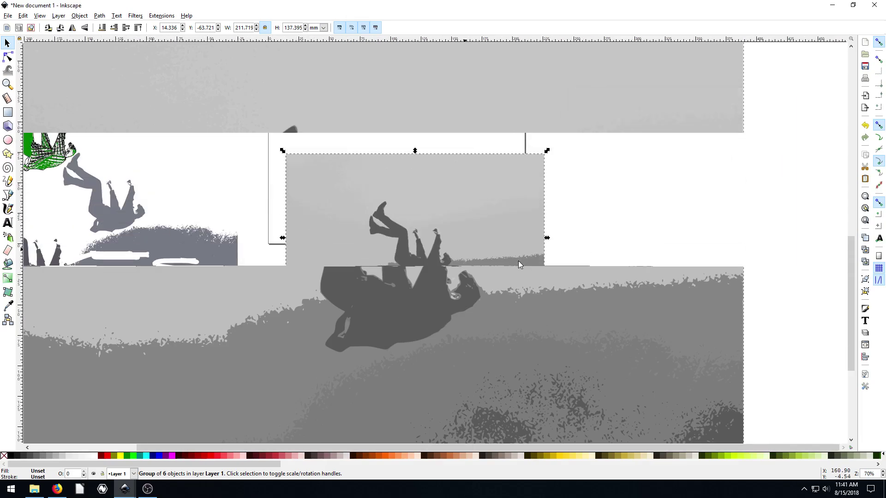
scroll(256, 203, "up", 4)
scroll(256, 203, "left", 2)
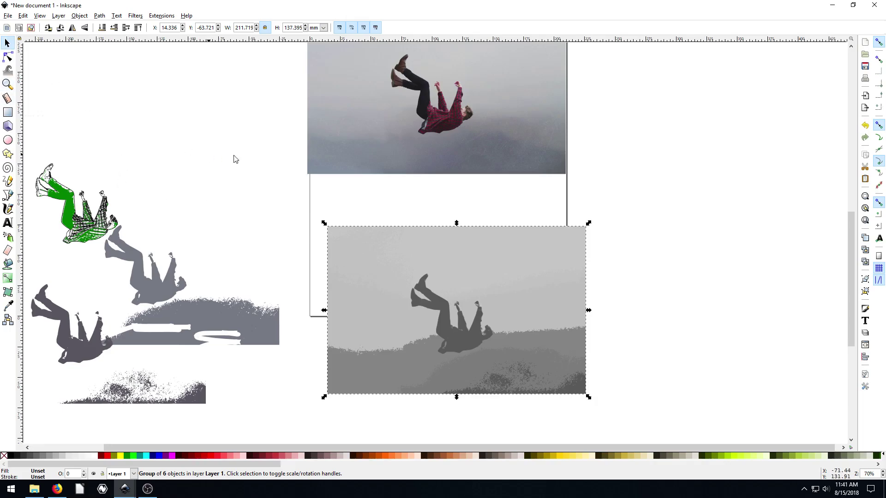
scroll(423, 225, "up", 12)
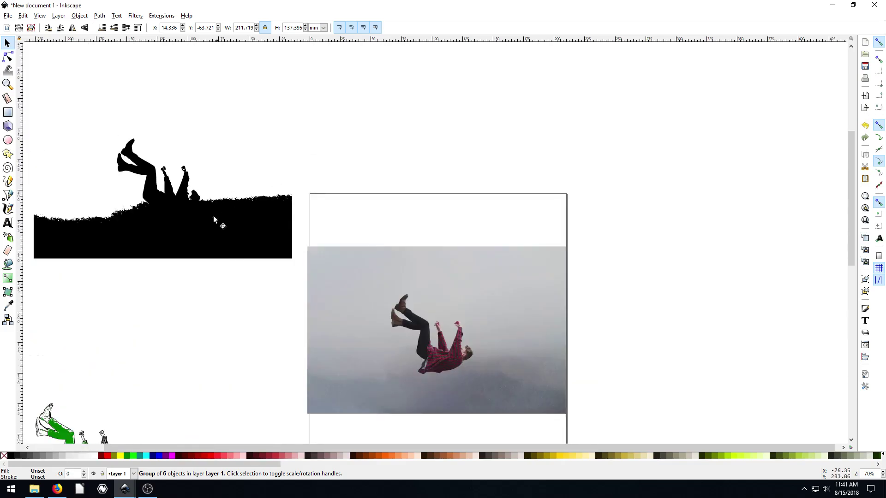
scroll(276, 277, "down", 5)
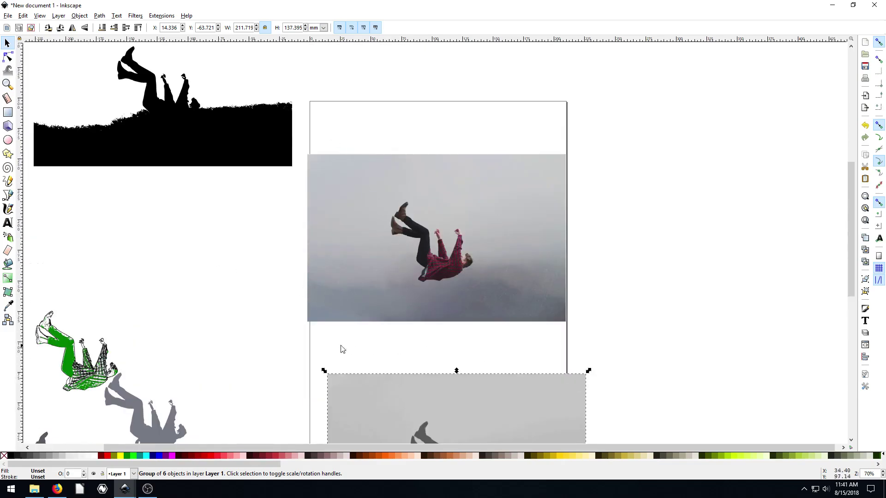
scroll(340, 349, "down", 3)
left_click_drag(379, 438, 359, 387)
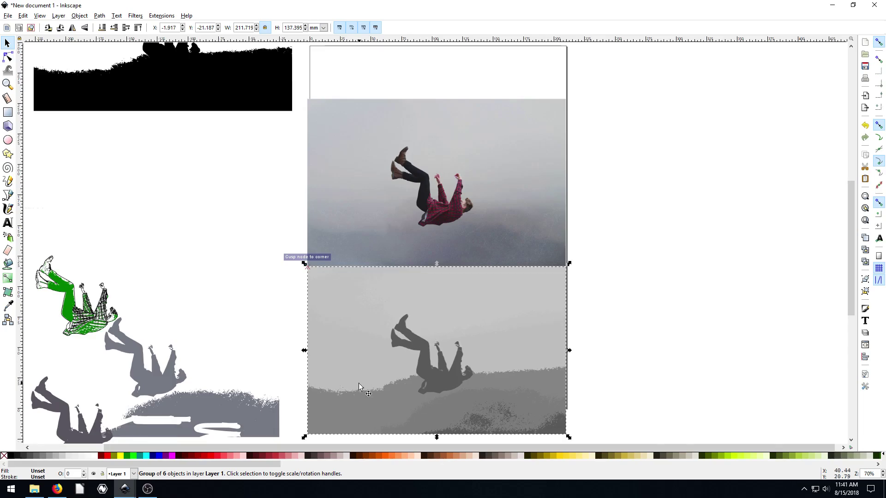
left_click(658, 183)
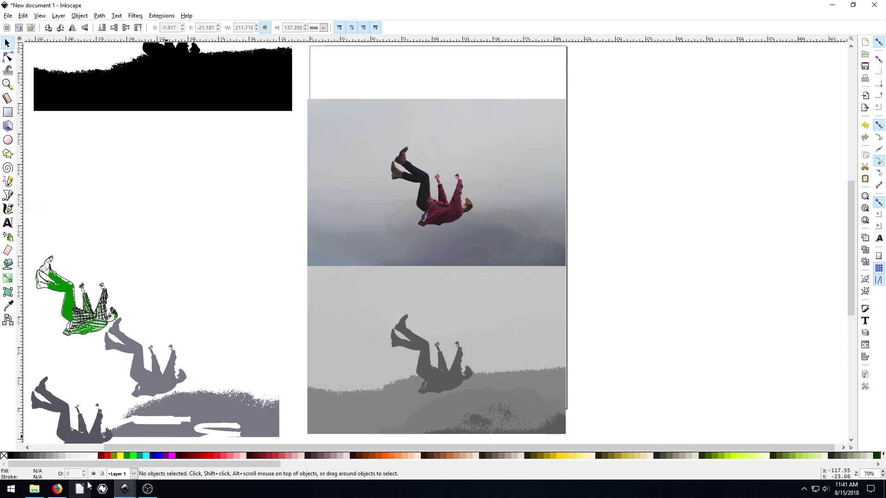
- Switch to Firefox and search Pixabay for "logo"
left_click(57, 488)
scroll(361, 329, "down", 3)
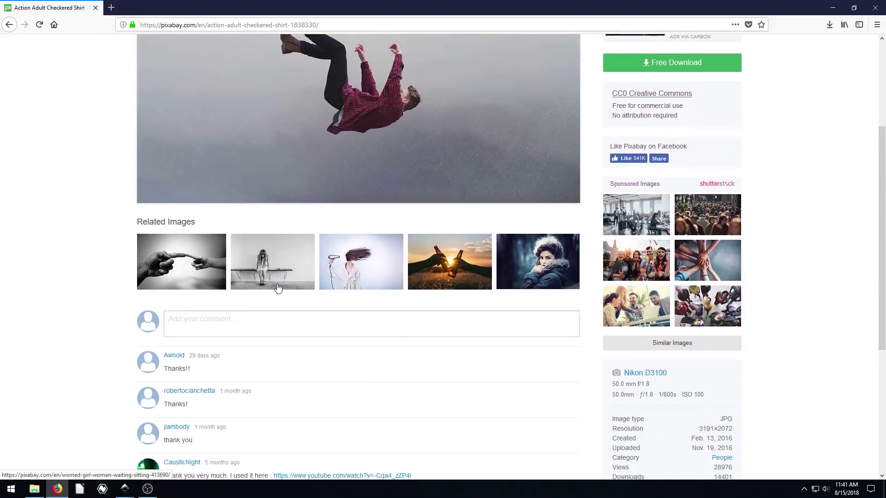
scroll(278, 288, "up", 3)
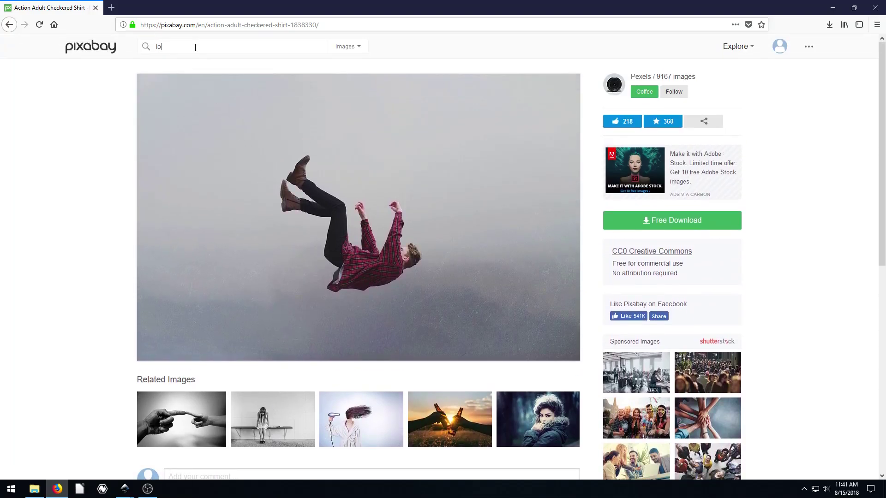
type("o")
key("Return")
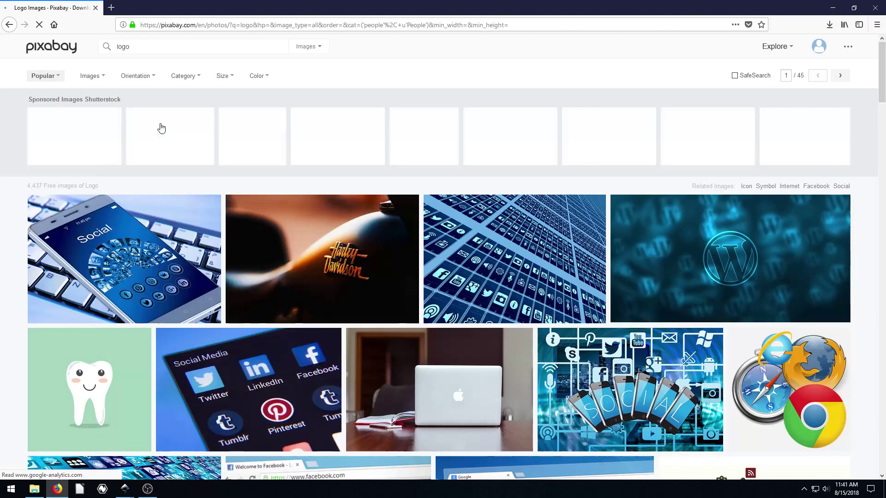
- Browse the Pixabay logo results for simple, flat-colored artwork suited to bitmap tracing
scroll(232, 244, "down", 10)
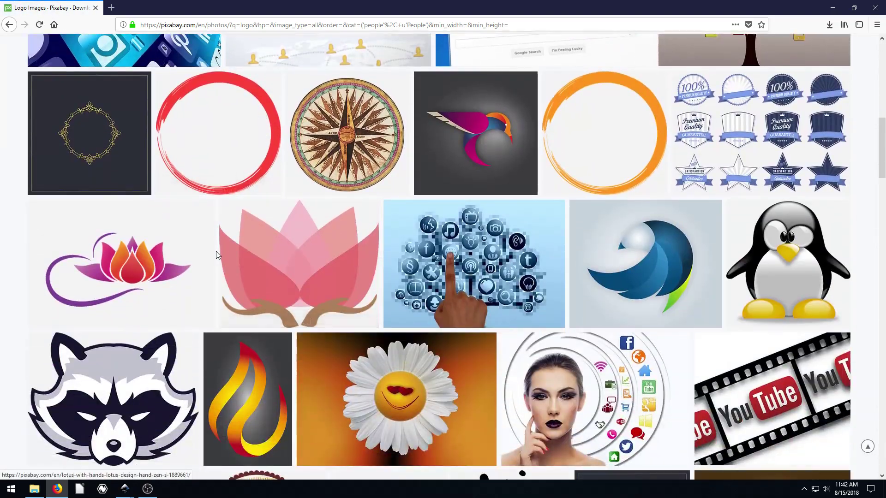
scroll(152, 263, "down", 4)
scroll(295, 249, "up", 7)
scroll(441, 234, "down", 3)
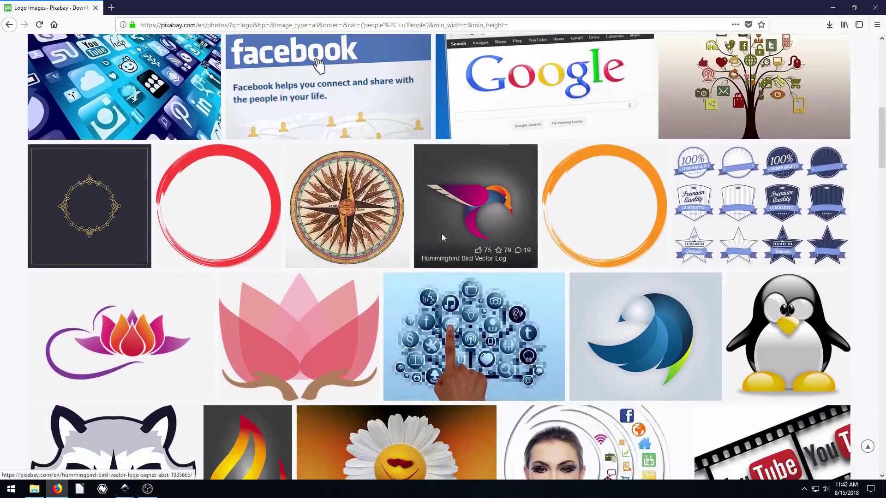
scroll(619, 240, "down", 10)
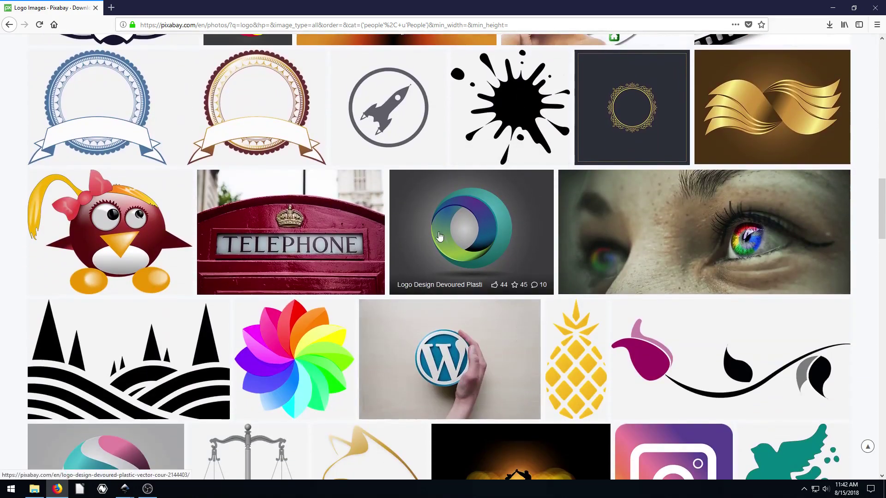
scroll(392, 236, "up", 5)
scroll(390, 235, "up", 1)
scroll(385, 299, "down", 5)
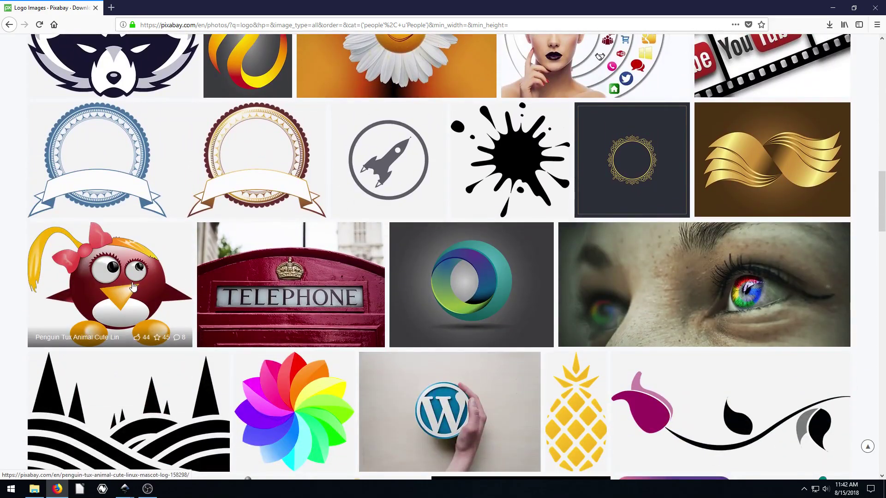
scroll(385, 299, "down", 3)
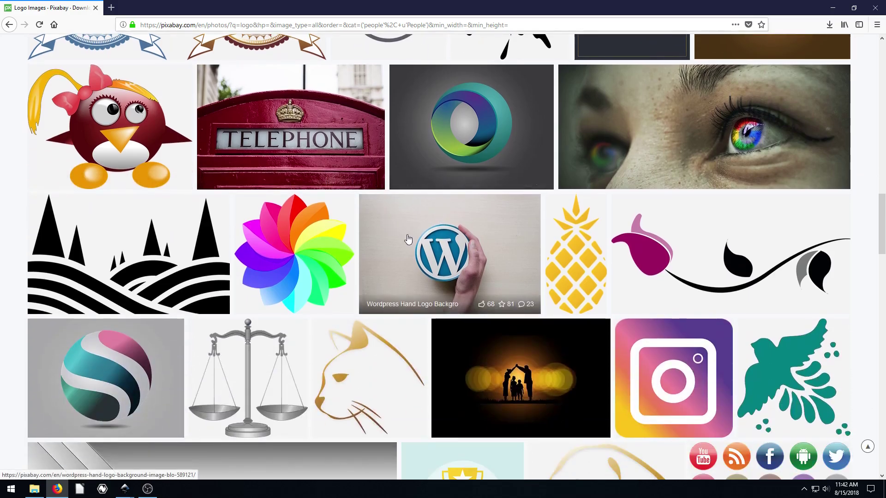
scroll(394, 236, "up", 3)
scroll(392, 236, "down", 4)
scroll(392, 235, "up", 13)
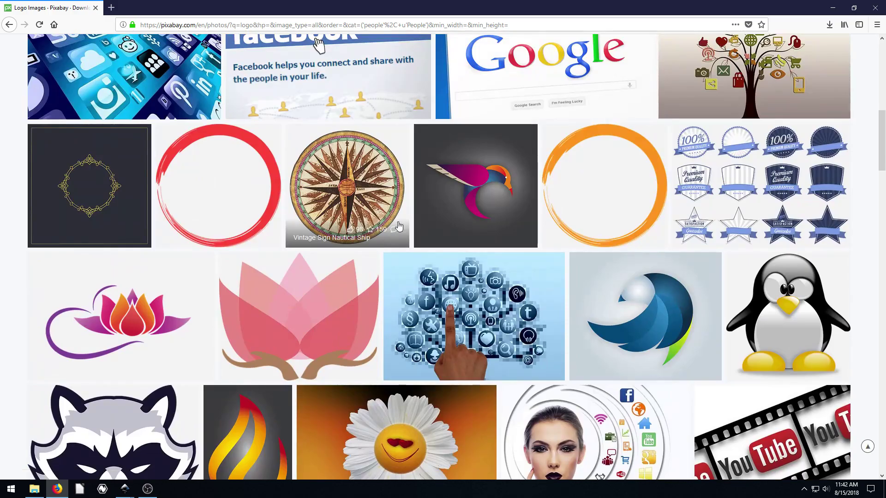
scroll(410, 198, "up", 2)
scroll(410, 199, "up", 5)
scroll(477, 200, "down", 7)
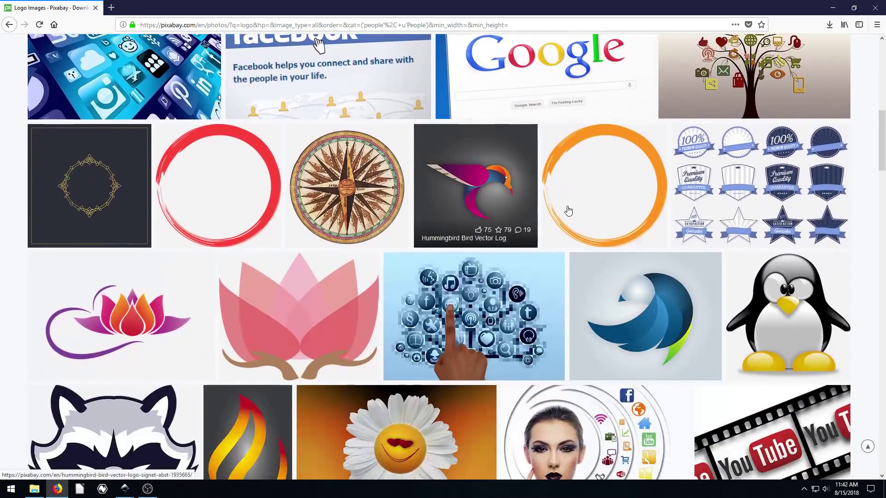
scroll(478, 199, "up", 10)
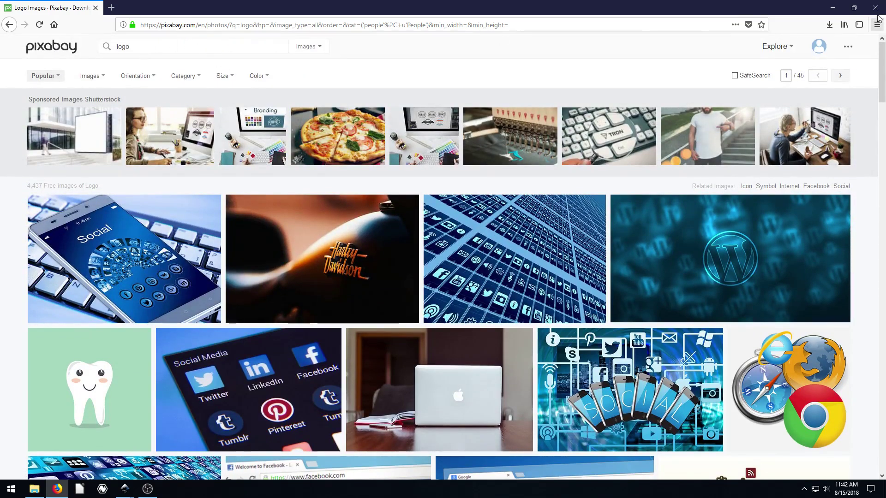
- Switch back to Inkscape, select the green-filled traced figure to check it, and deselect it
left_click(833, 8)
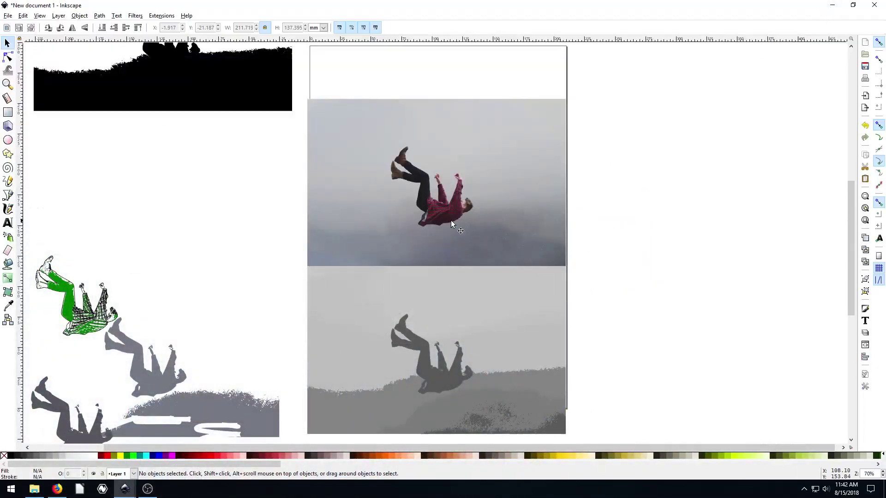
left_click(99, 15)
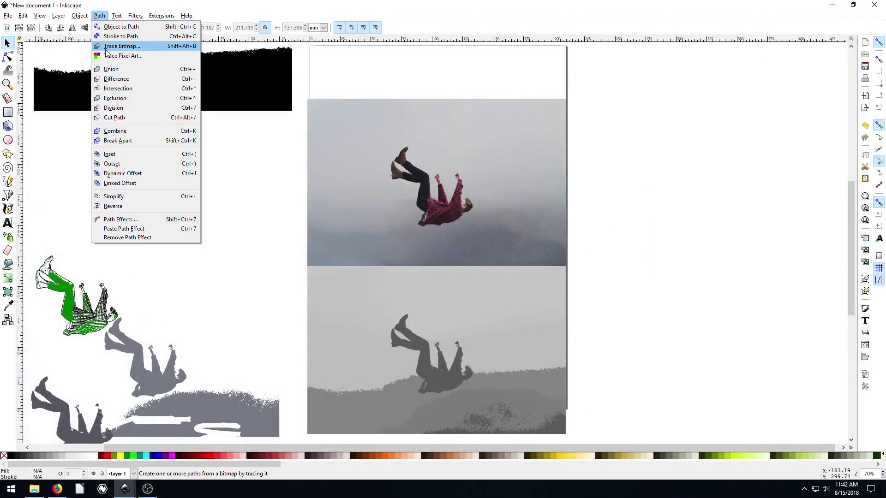
left_click(100, 17)
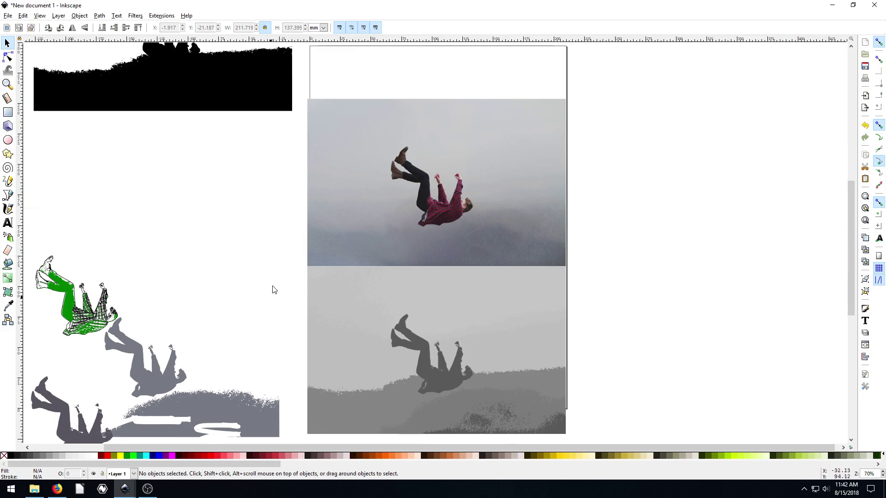
left_click(88, 304)
left_click(167, 285)
left_click(97, 309)
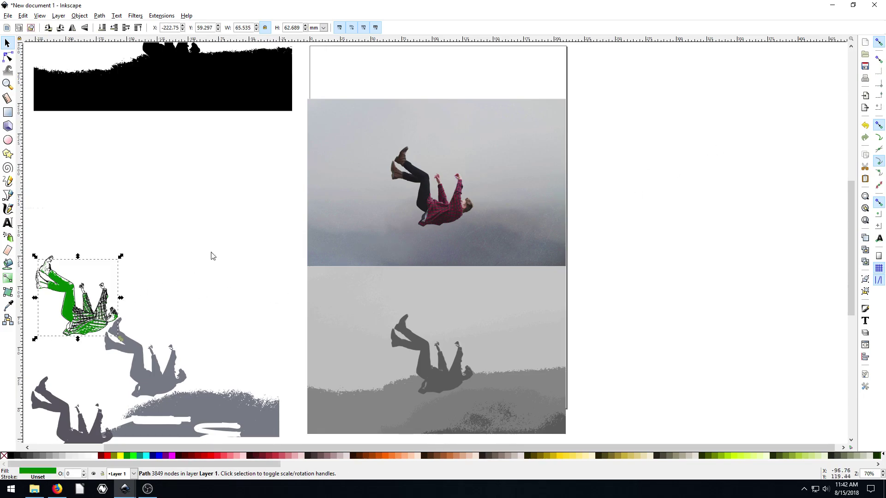
left_click(217, 250)
- Compare the black silhouette, green figure and gray traces on the canvas with the original photo
scroll(243, 275, "down", 4)
scroll(244, 275, "up", 12)
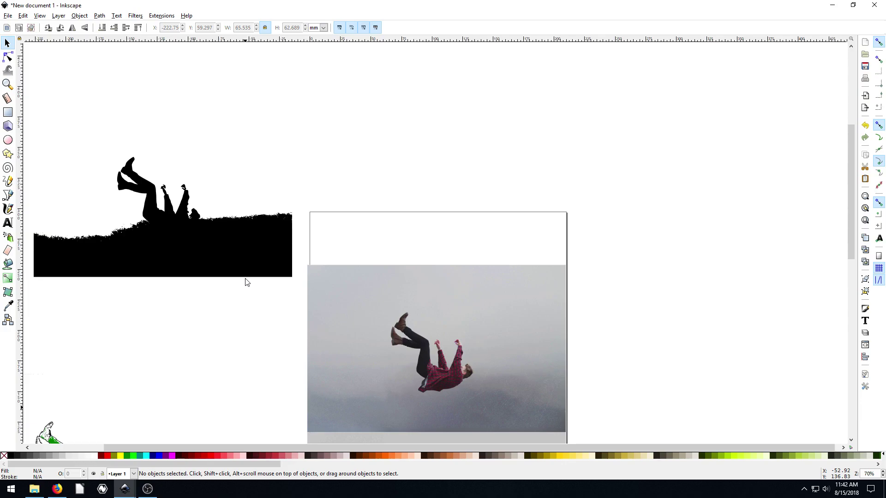
scroll(247, 282, "down", 14)
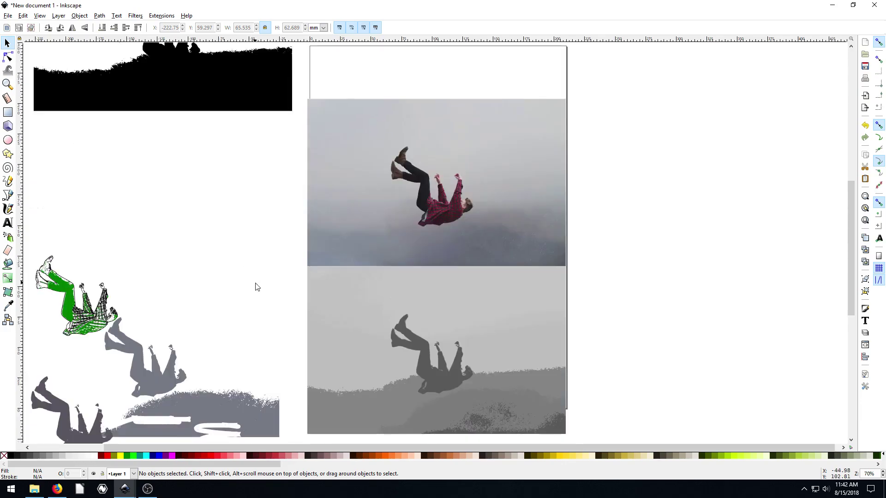
scroll(212, 301, "up", 10)
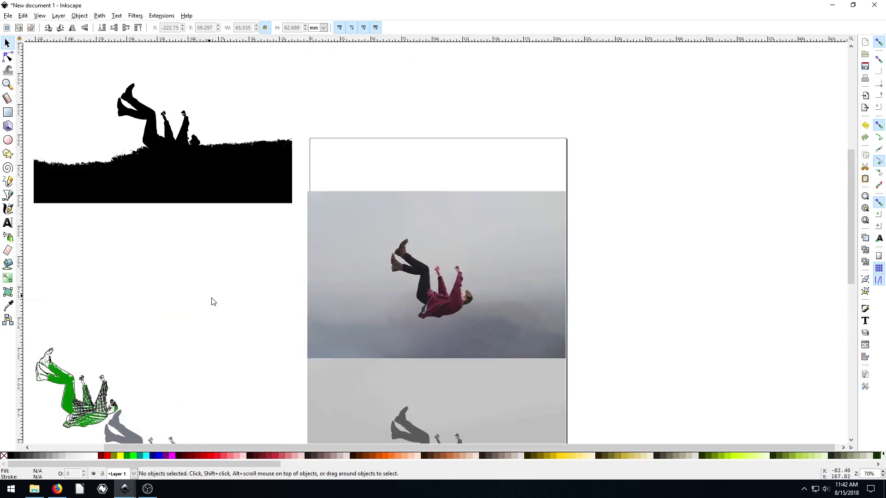
scroll(340, 312, "down", 5)
scroll(201, 290, "up", 5)
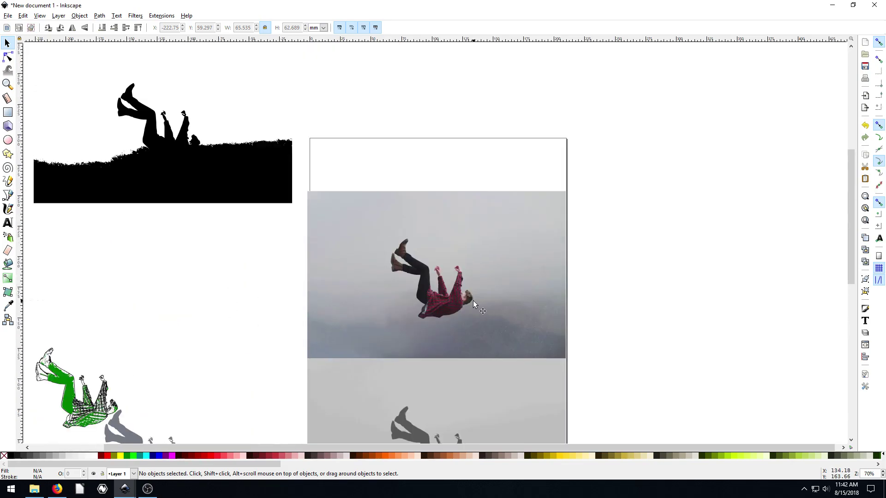